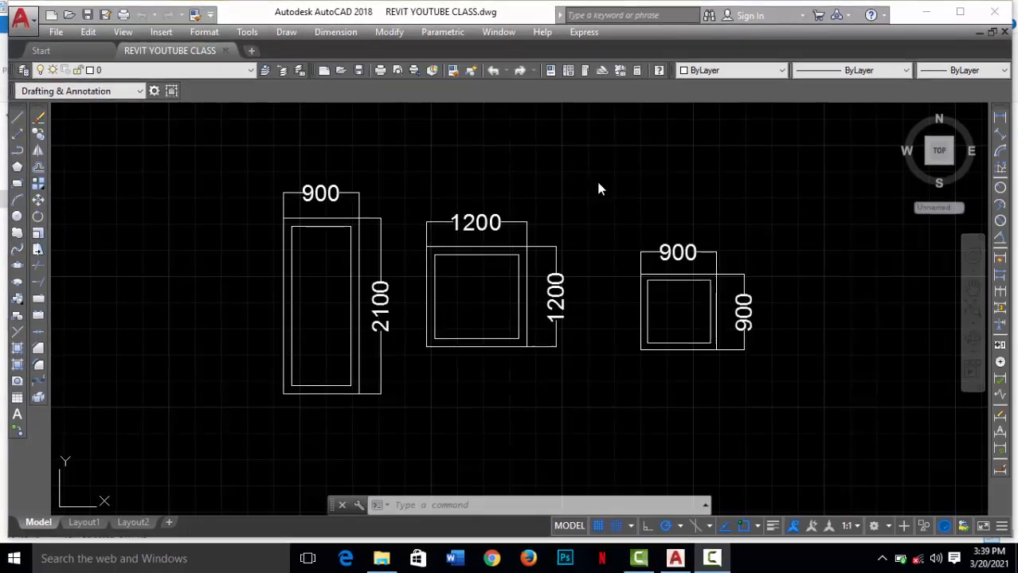
Step: Use Add Selected on the 1200 square window block and place the new instance below the 900 square window
click(19, 431)
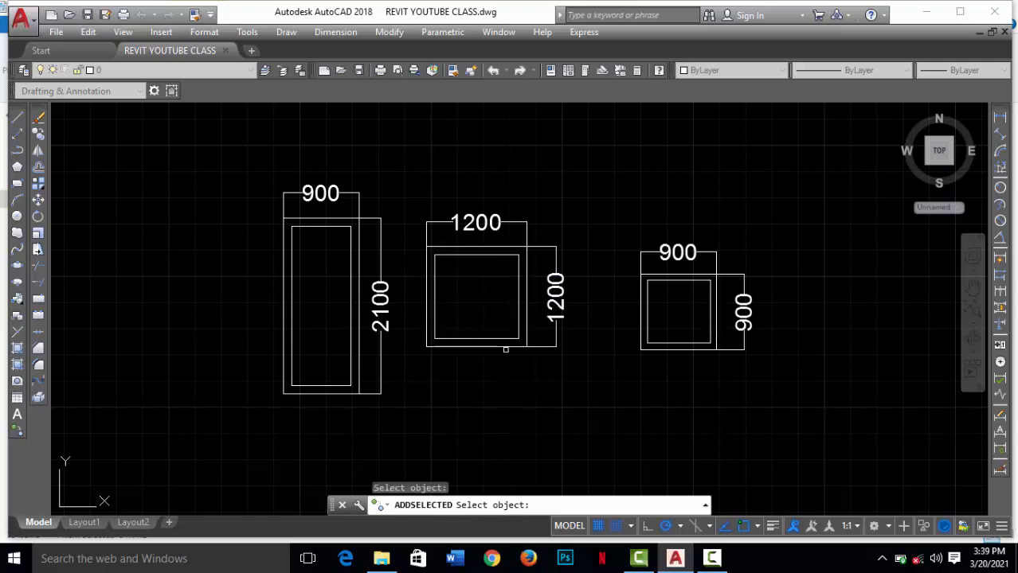
click(505, 347)
scroll(547, 271, down, 3)
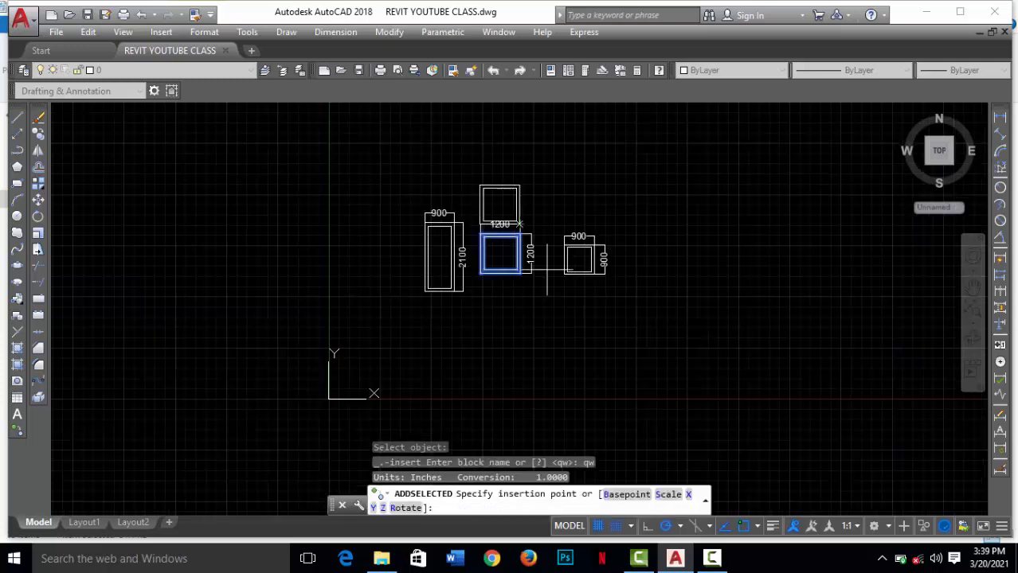
scroll(547, 298, up, 3)
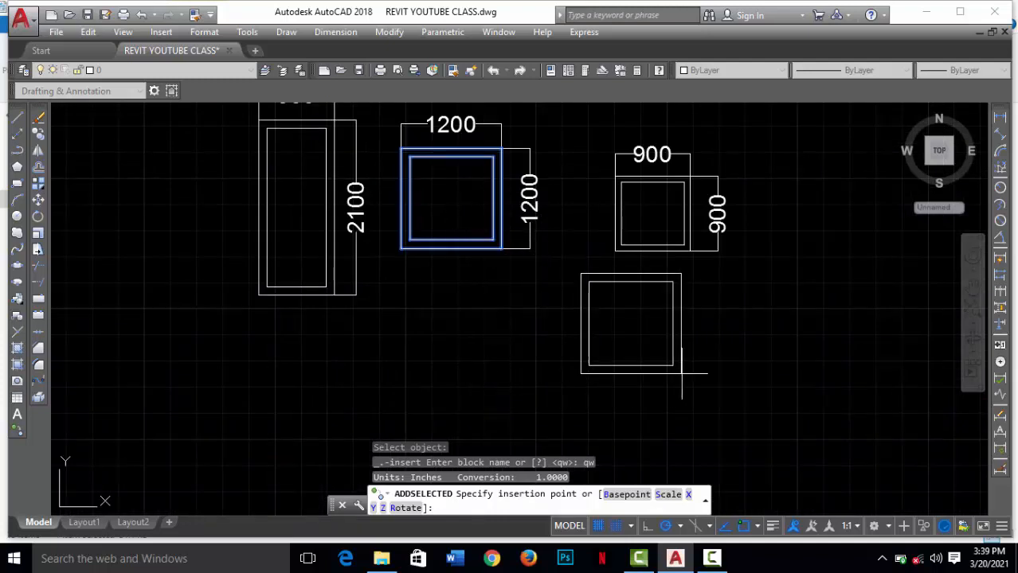
click(683, 372)
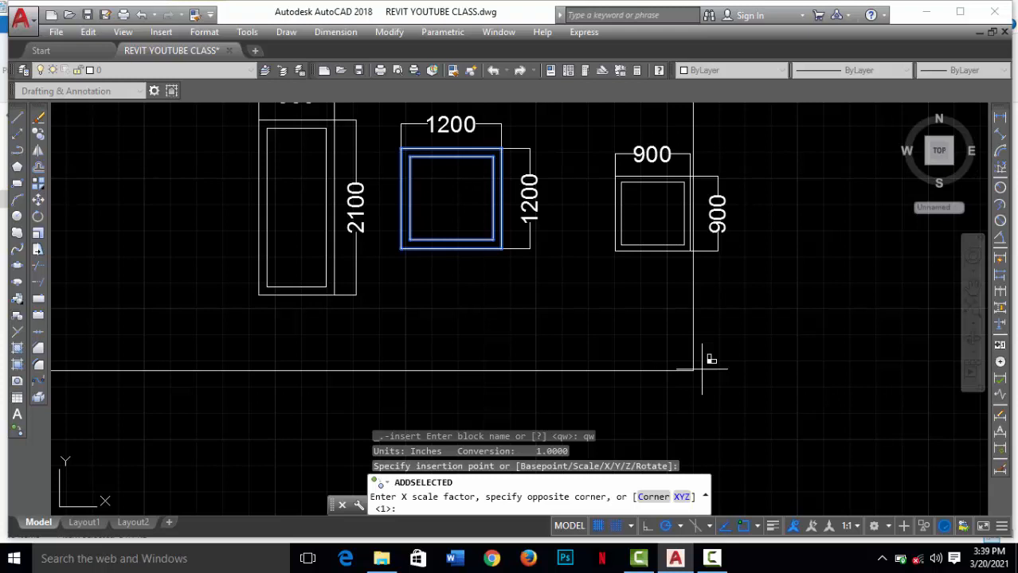
Step: Give the new window instance X and Y scale factors of 0.5 and a rotation angle of 0
text(0.5)
key(Return)
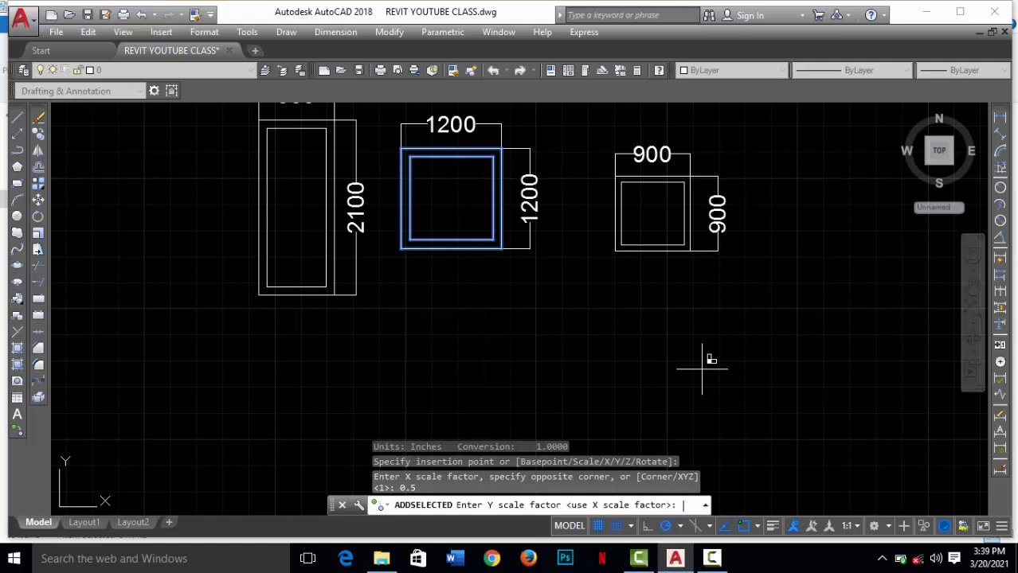
text(0.5)
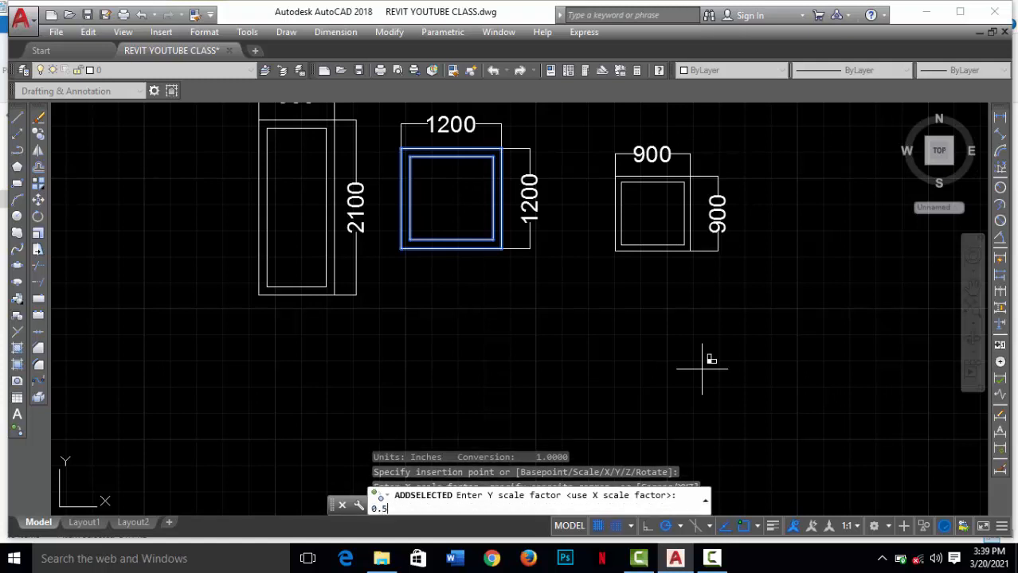
key(Return)
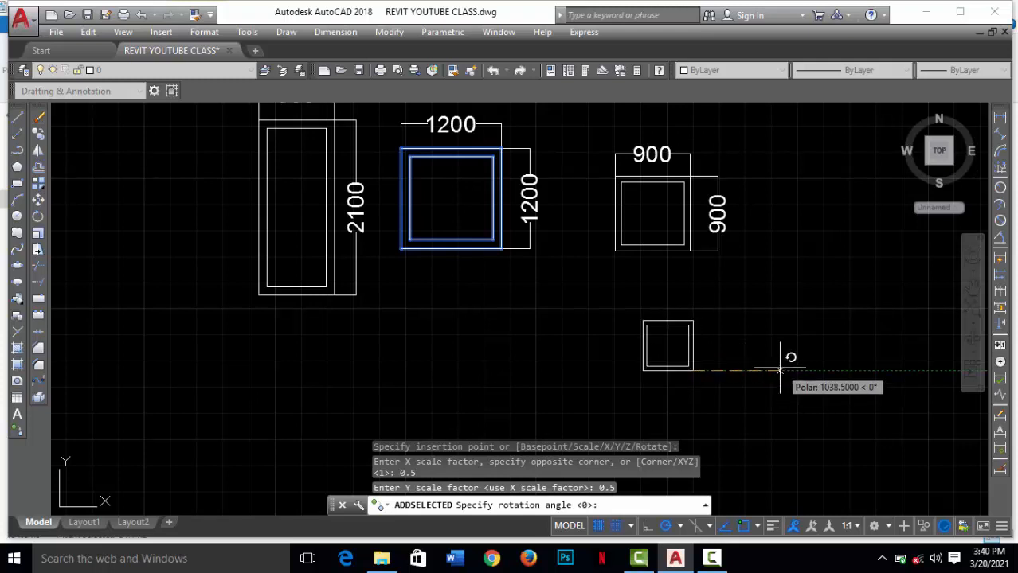
key(Return)
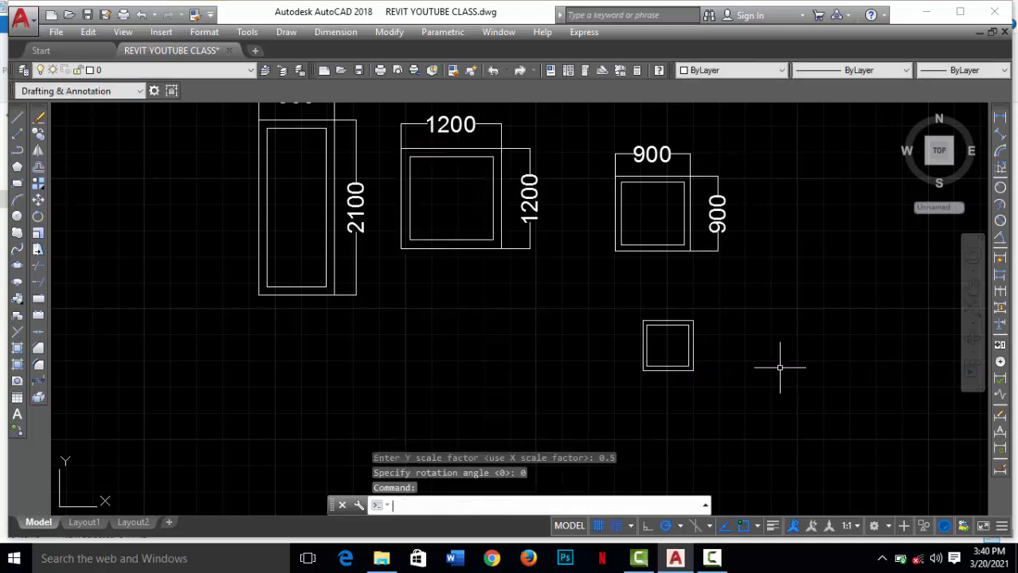
Step: Add a linear dimension for the width of the new small window, placed above its top edge
click(1000, 118)
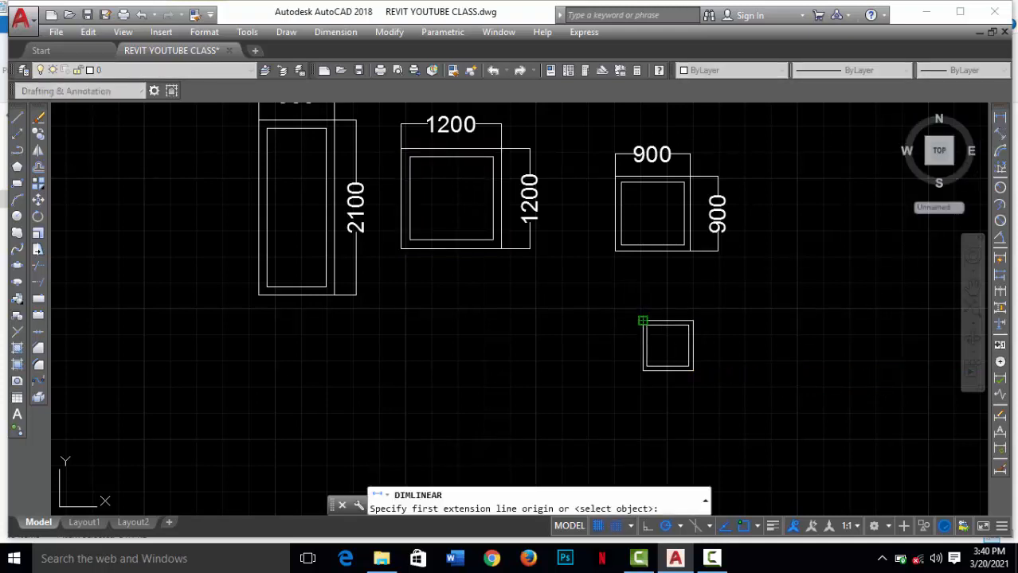
click(643, 322)
click(693, 322)
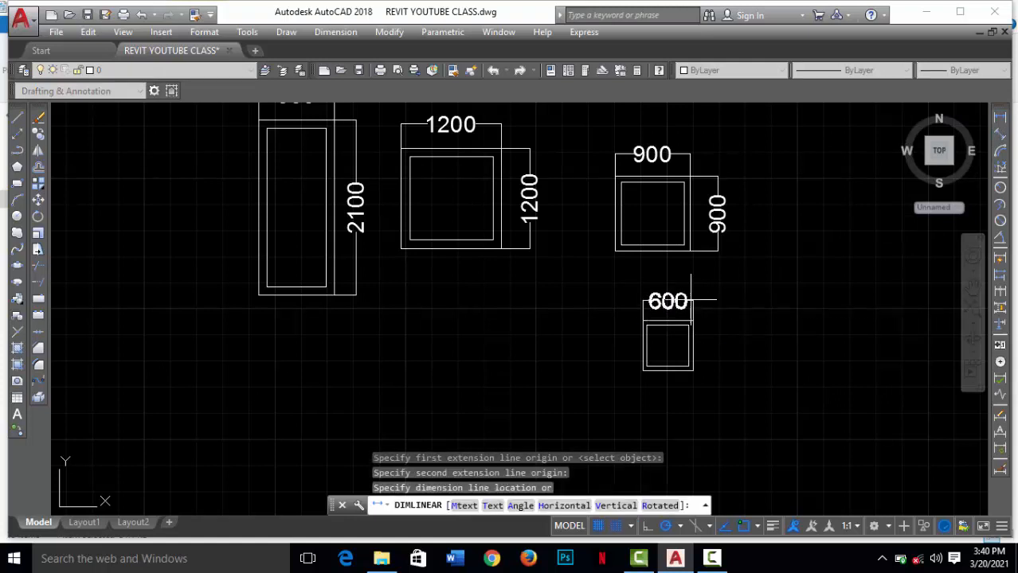
click(691, 300)
Step: Add a linear dimension for the height of the new small window, placed beside its right edge
right_click(828, 344)
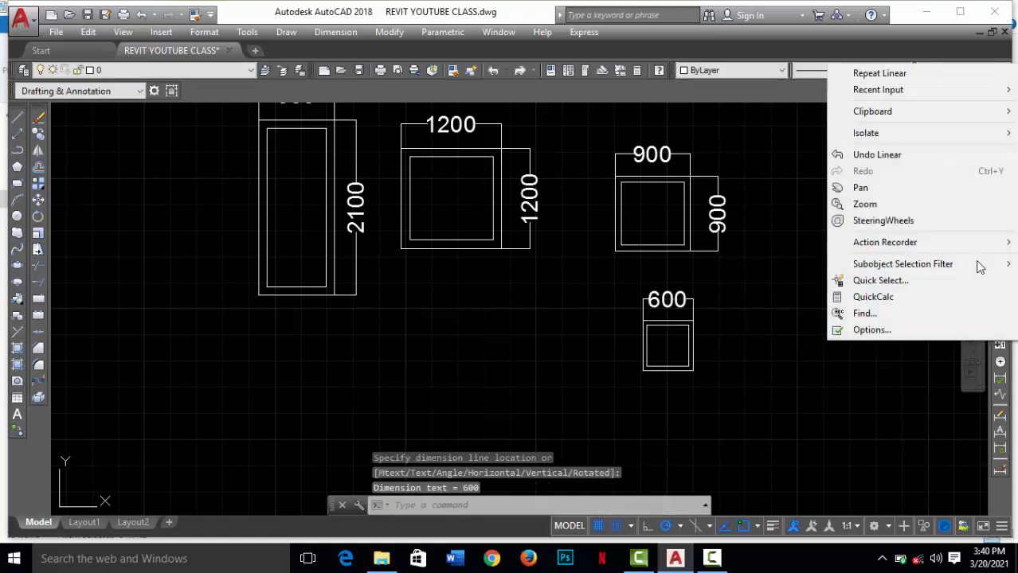
right_click(748, 288)
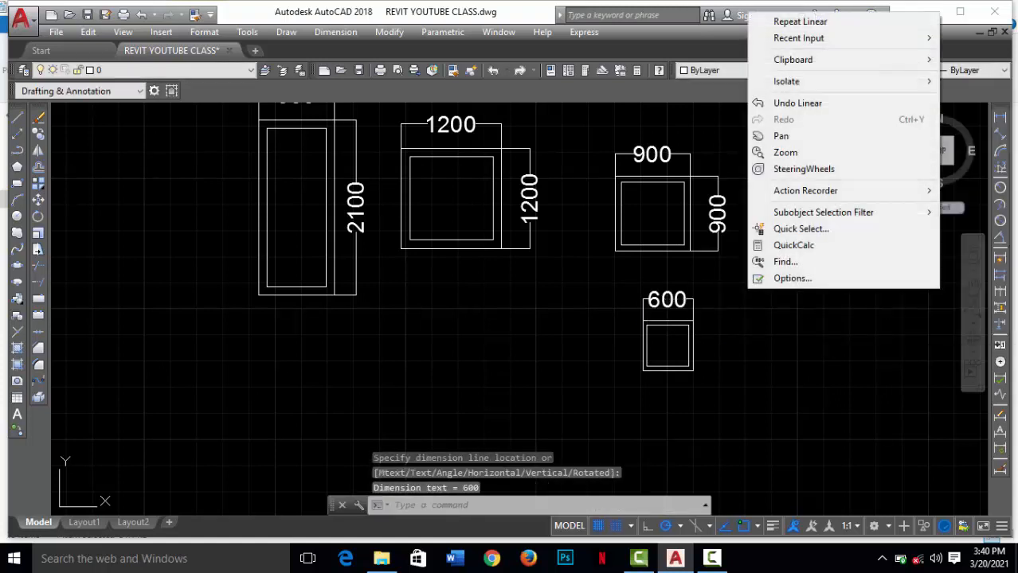
click(816, 26)
click(693, 321)
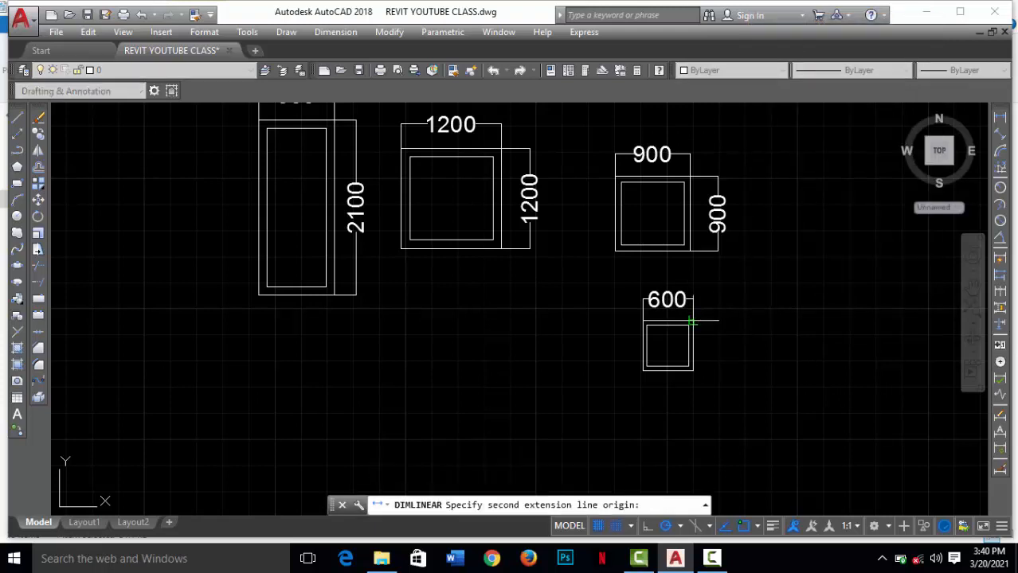
click(693, 372)
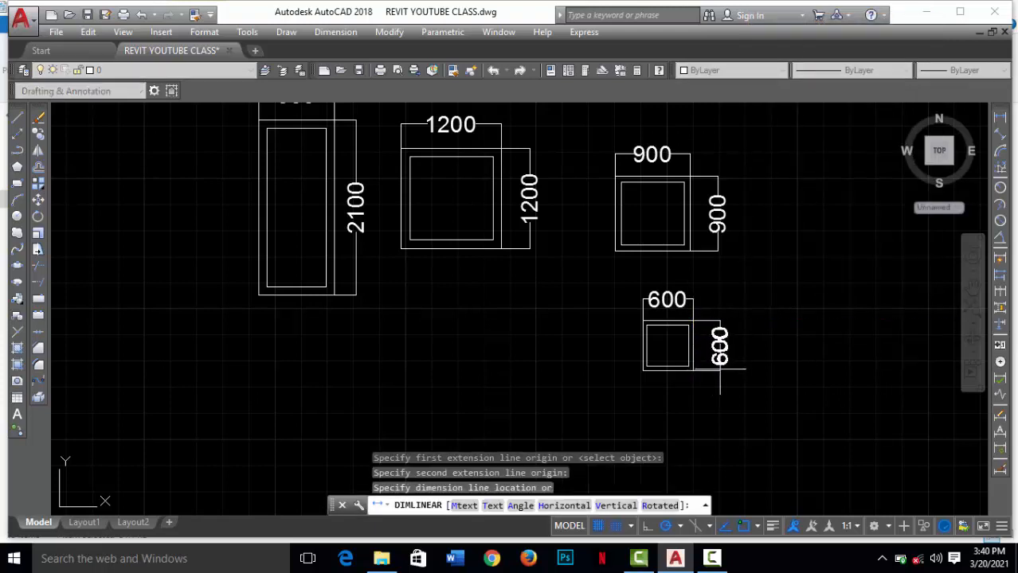
click(713, 375)
scroll(415, 266, down, 2)
scroll(301, 153, up, 2)
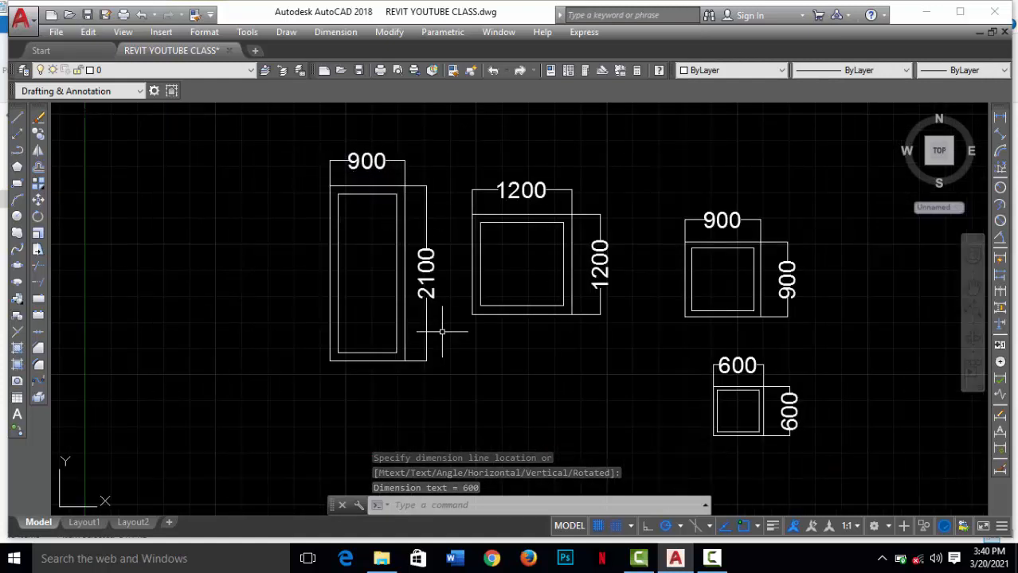
click(448, 300)
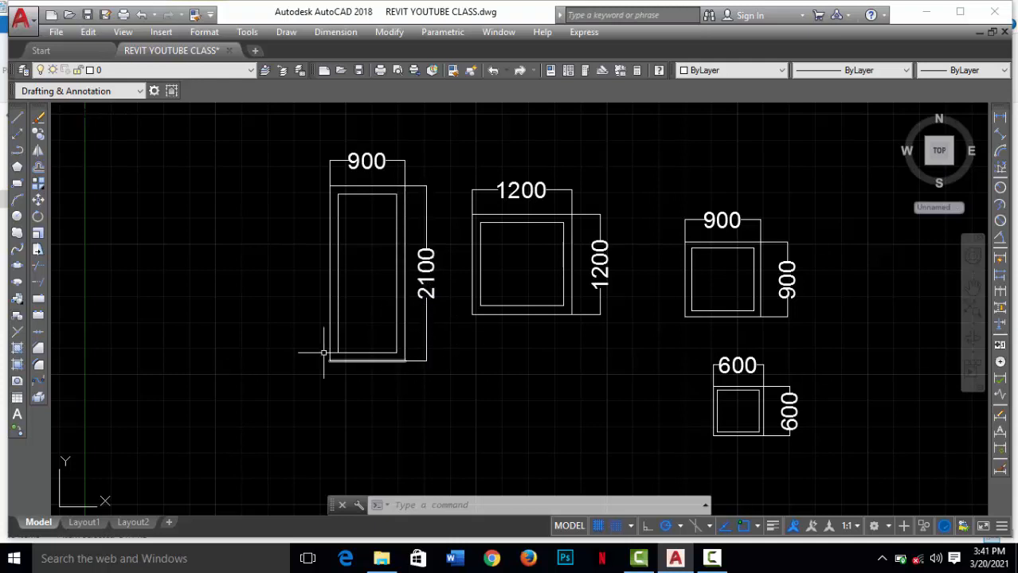
click(18, 431)
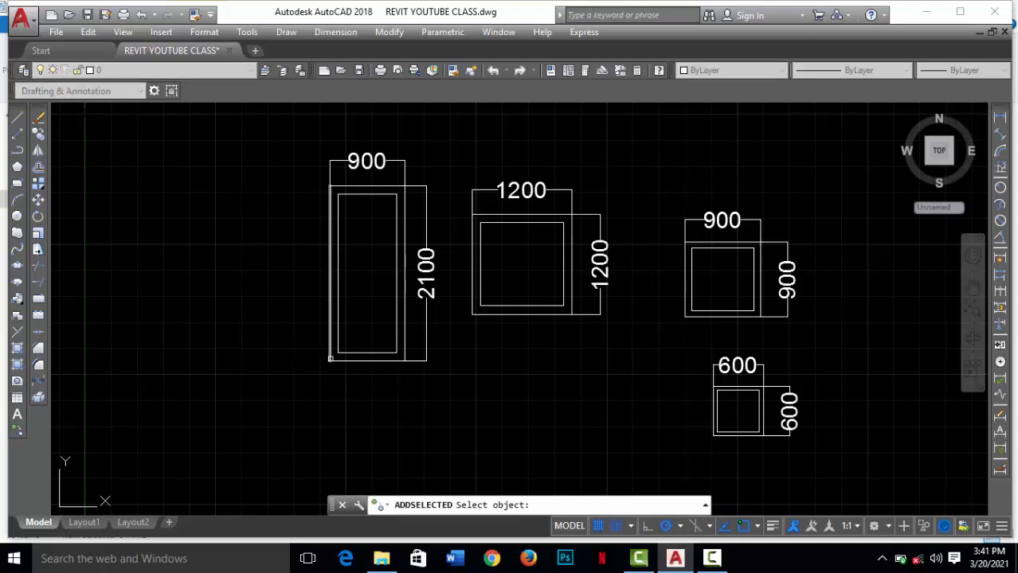
click(331, 357)
scroll(340, 327, down, 2)
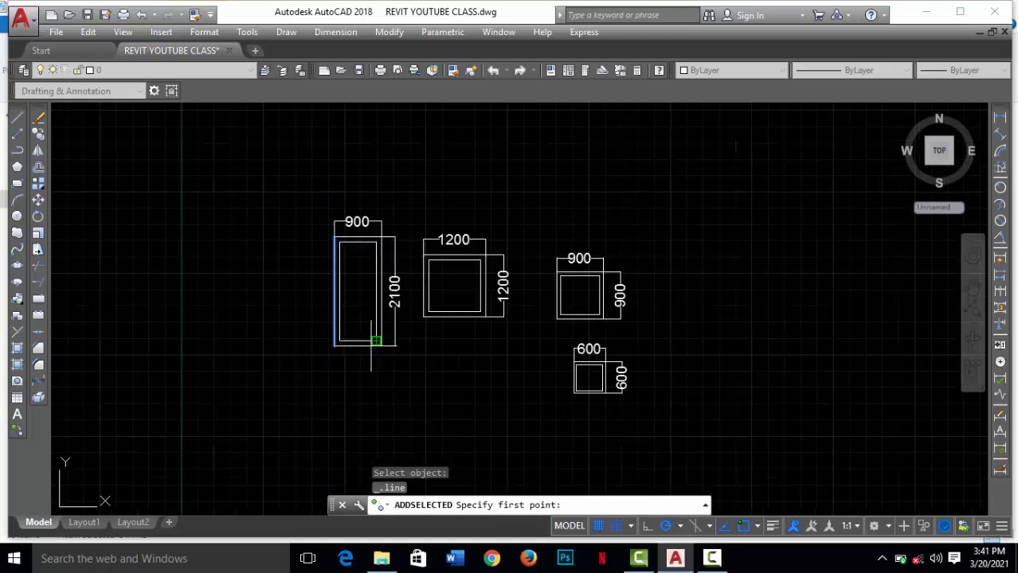
key(Escape)
scroll(377, 301, up, 5)
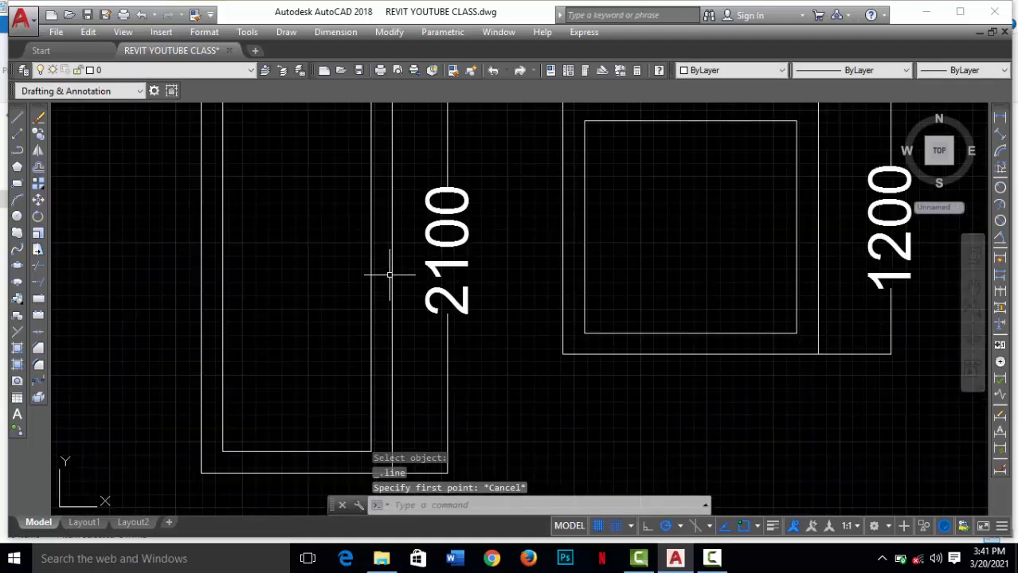
Step: Examine whether the tall 2100 frame, its dimensions and the 1200 square window select as separate objects or as a single block
click(391, 273)
click(370, 288)
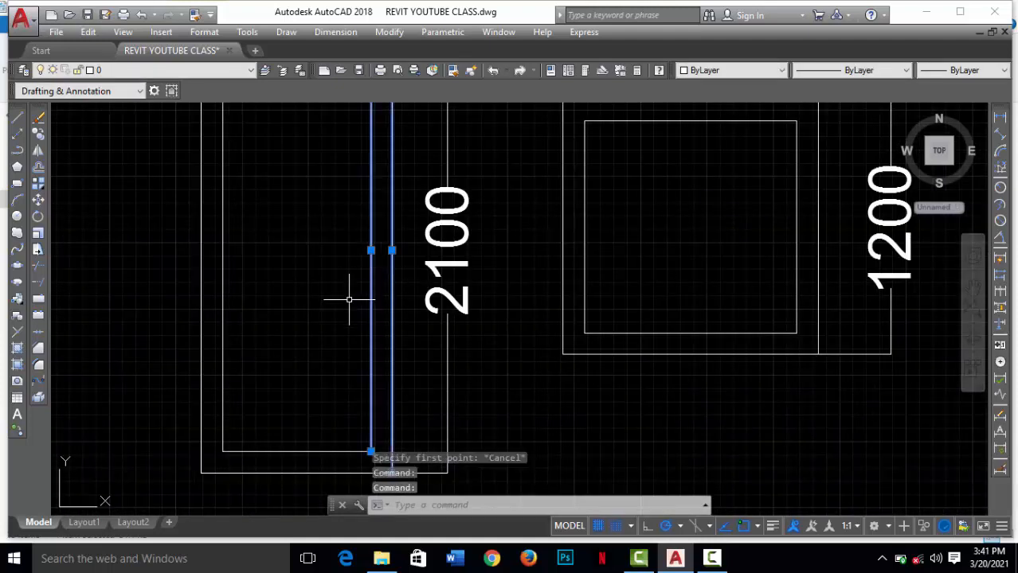
key(Escape)
scroll(449, 274, down, 4)
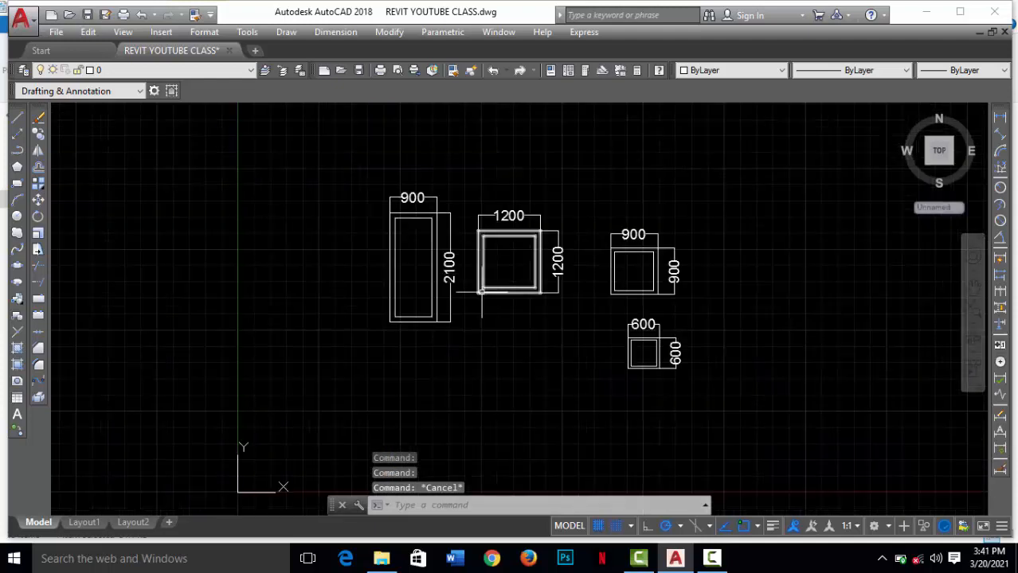
click(522, 292)
scroll(529, 262, up, 2)
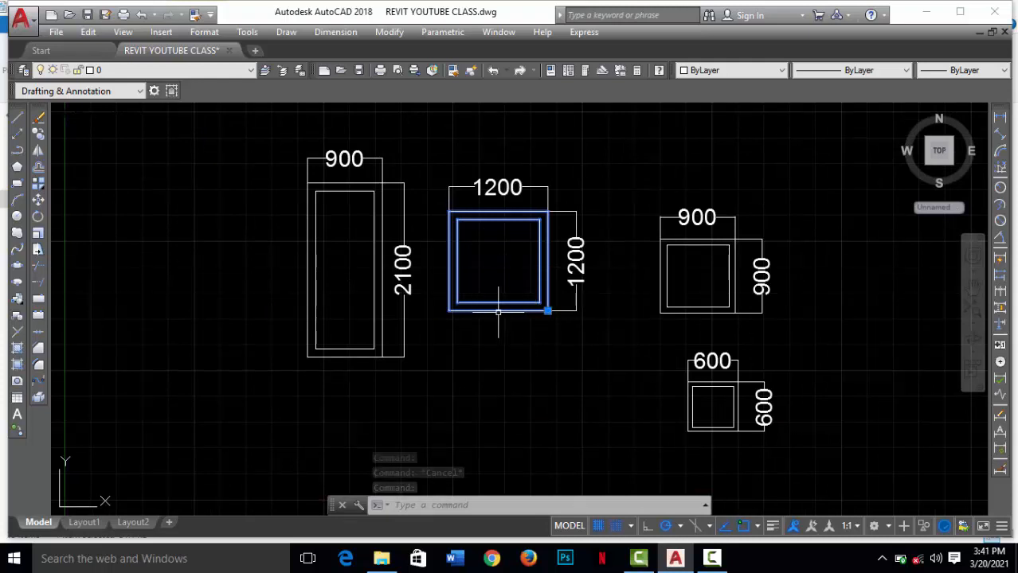
key(Escape)
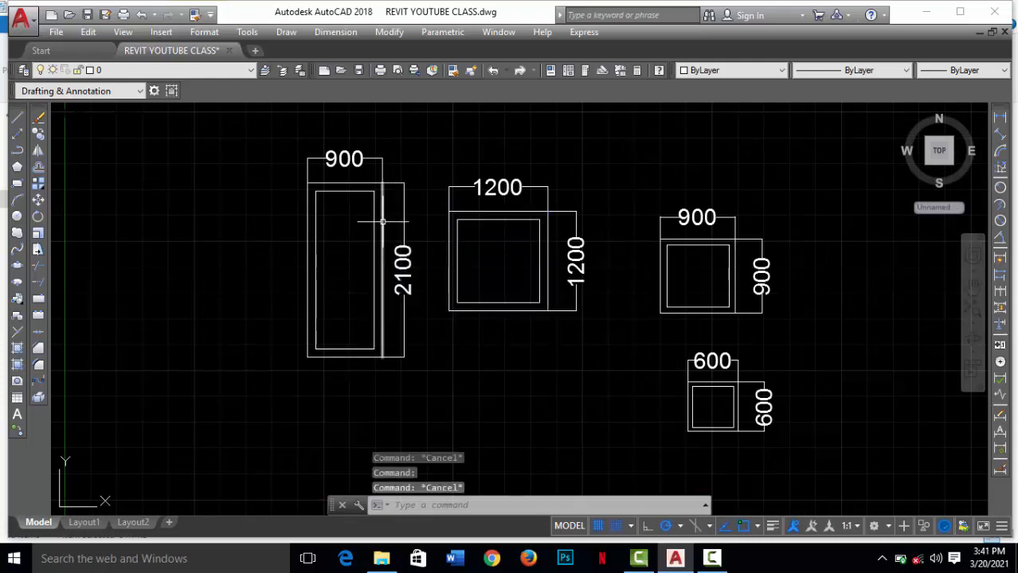
click(417, 201)
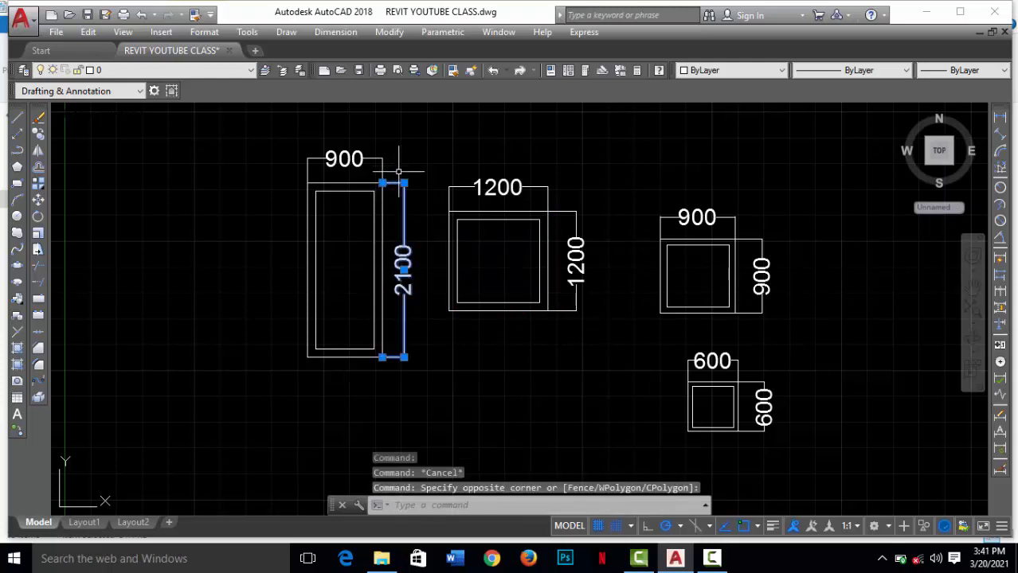
key(Escape)
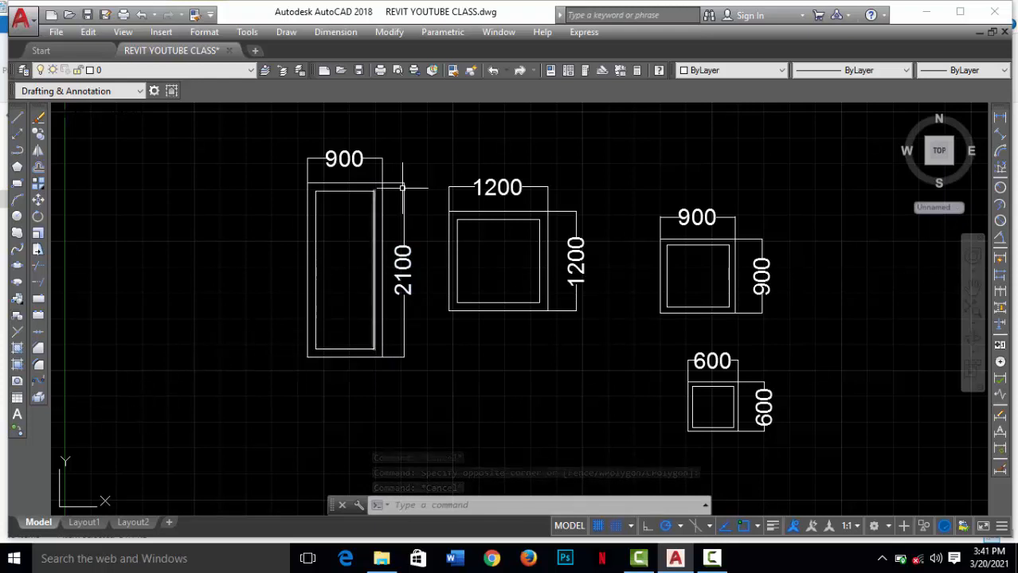
click(411, 134)
click(296, 170)
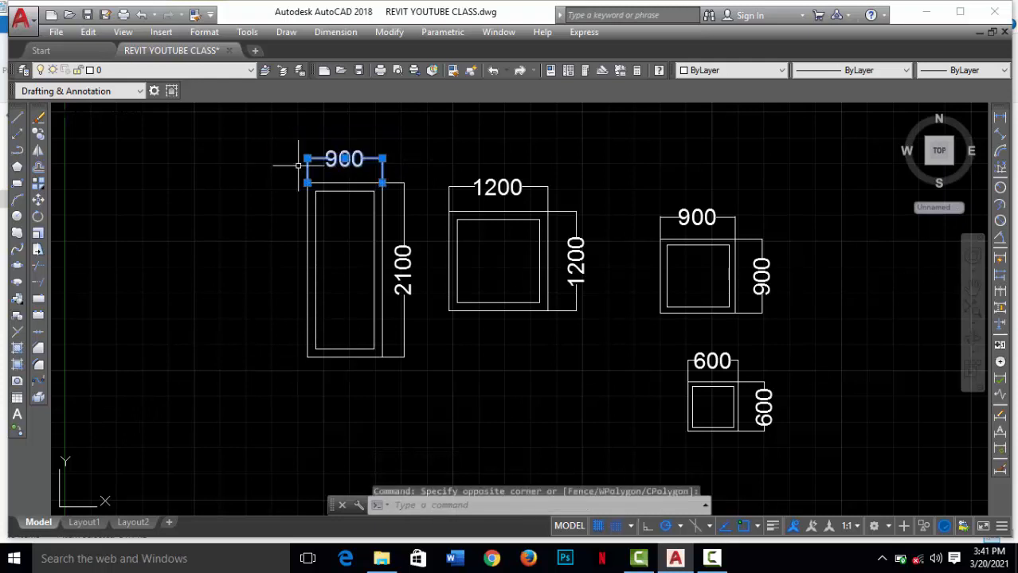
key(Escape)
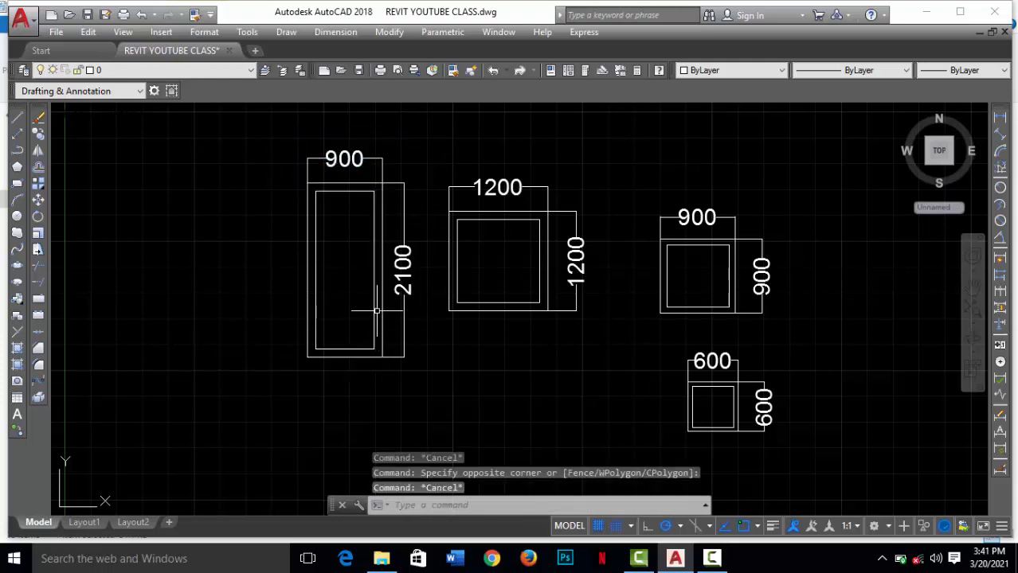
Step: Define a block named er from the tall 2100 frame and its dimensions, with the base point at its outer lower-right corner
click(17, 317)
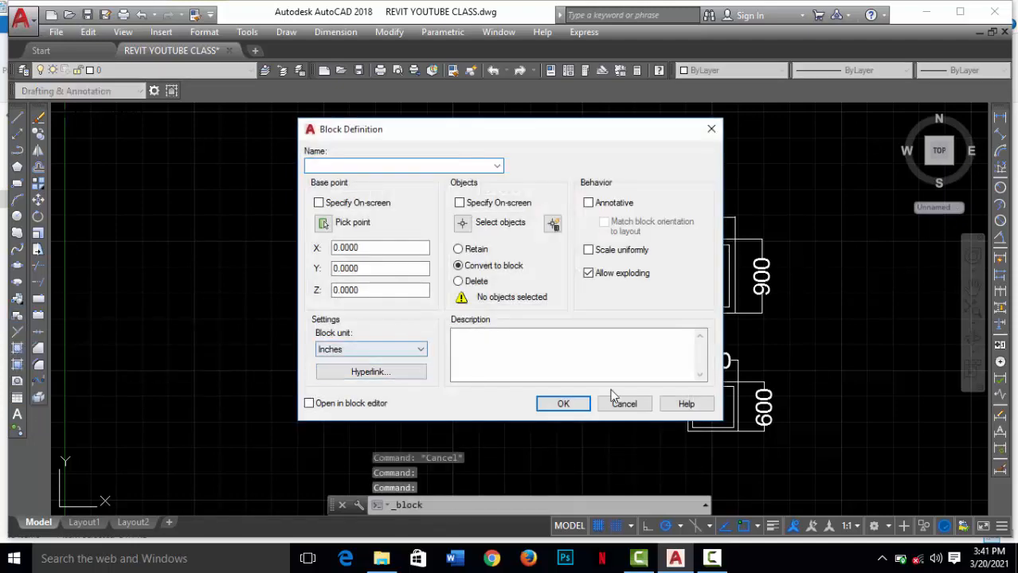
click(324, 224)
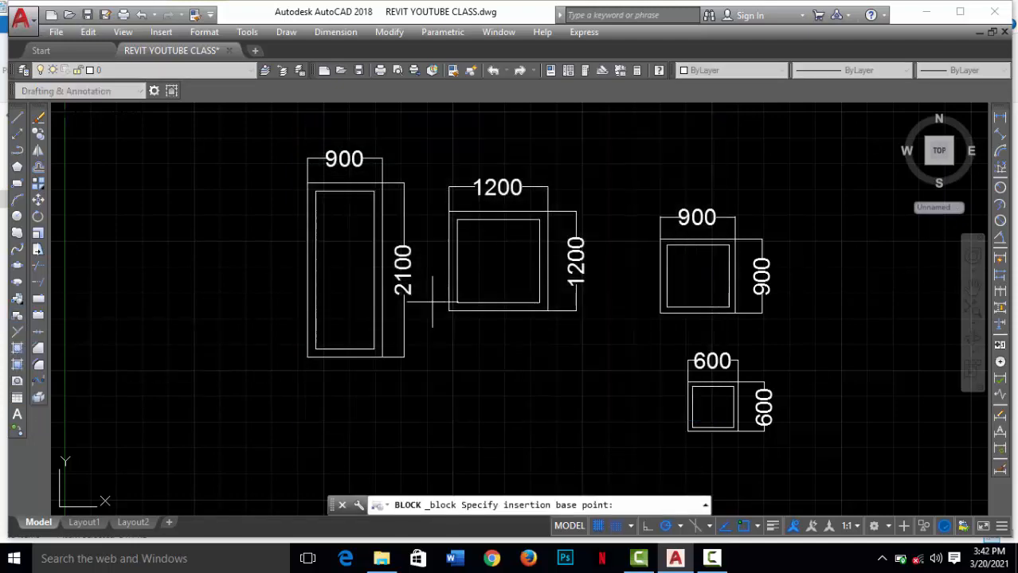
click(380, 355)
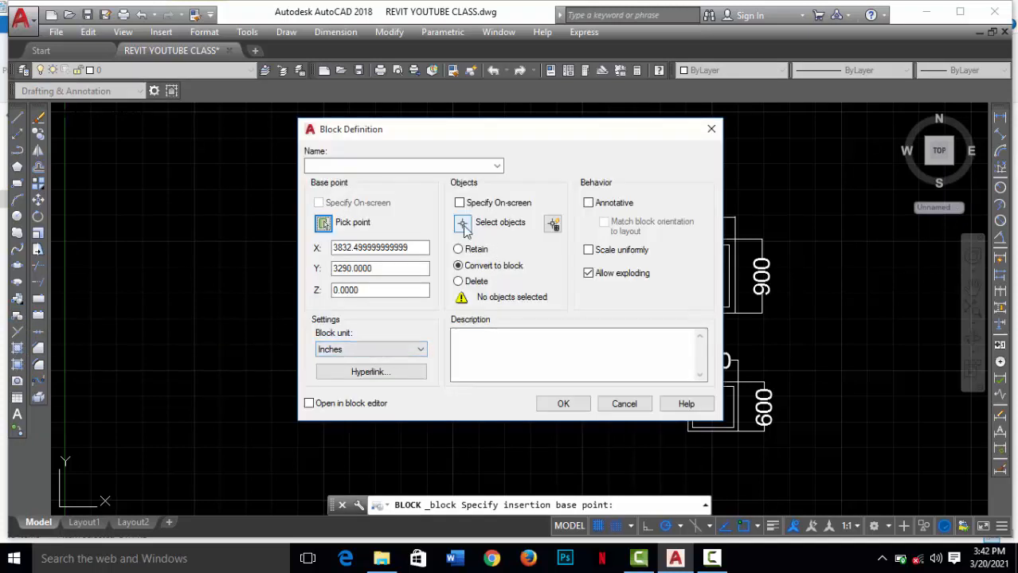
click(465, 223)
click(417, 370)
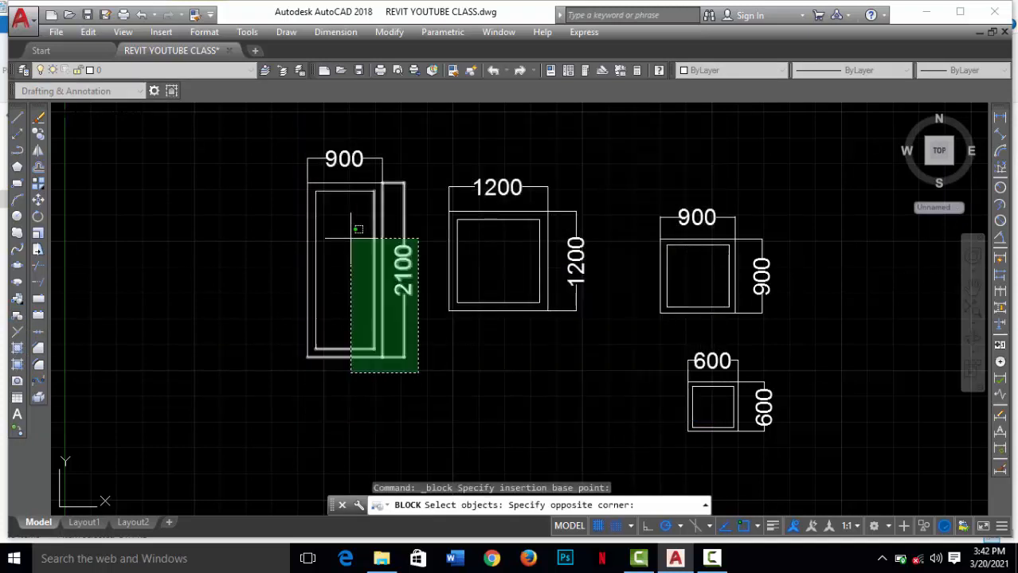
click(268, 136)
key(Return)
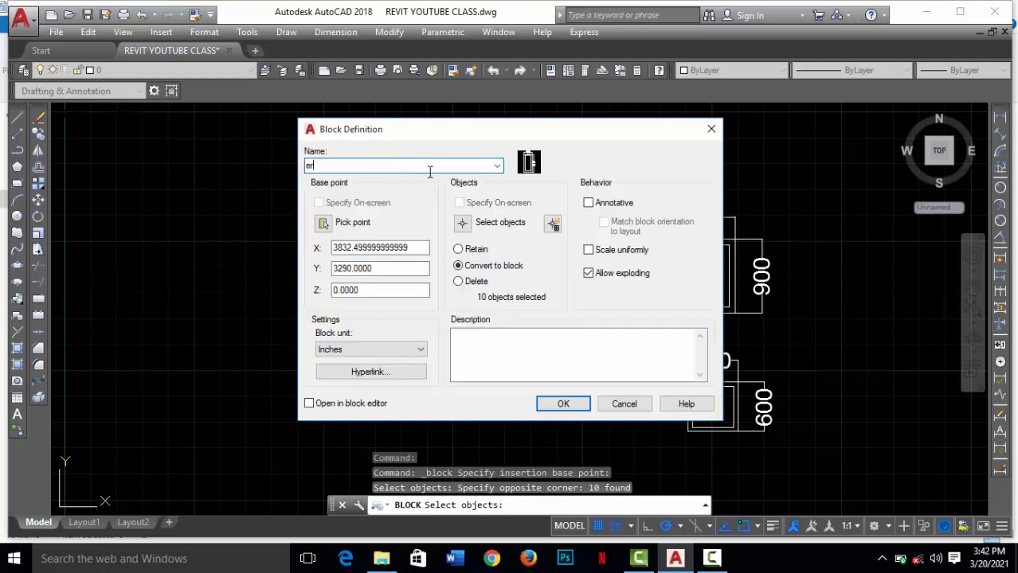
click(566, 403)
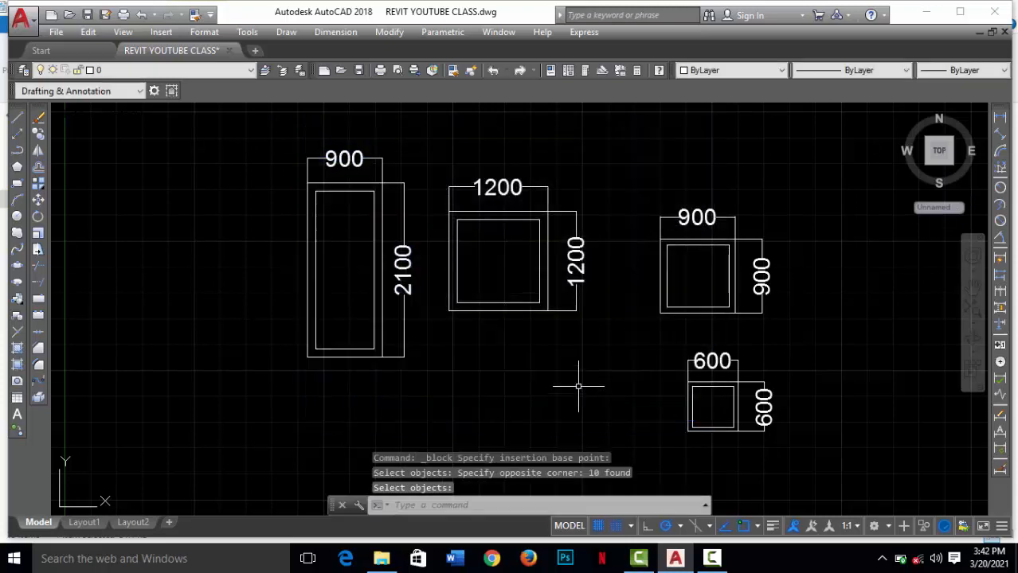
Step: Use Add Selected on the tall er block and place the new insertion in the empty space below the original
click(17, 435)
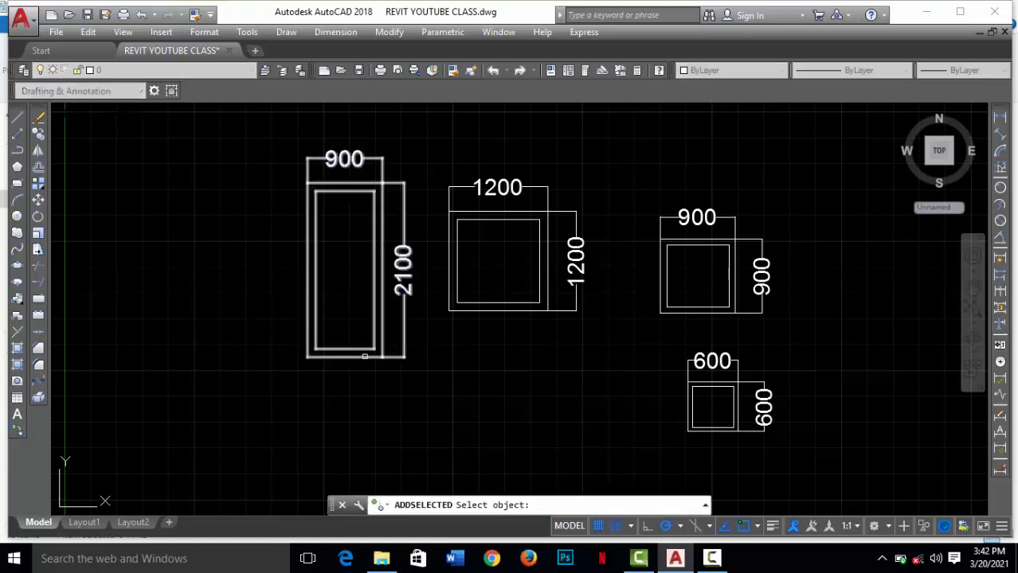
click(365, 356)
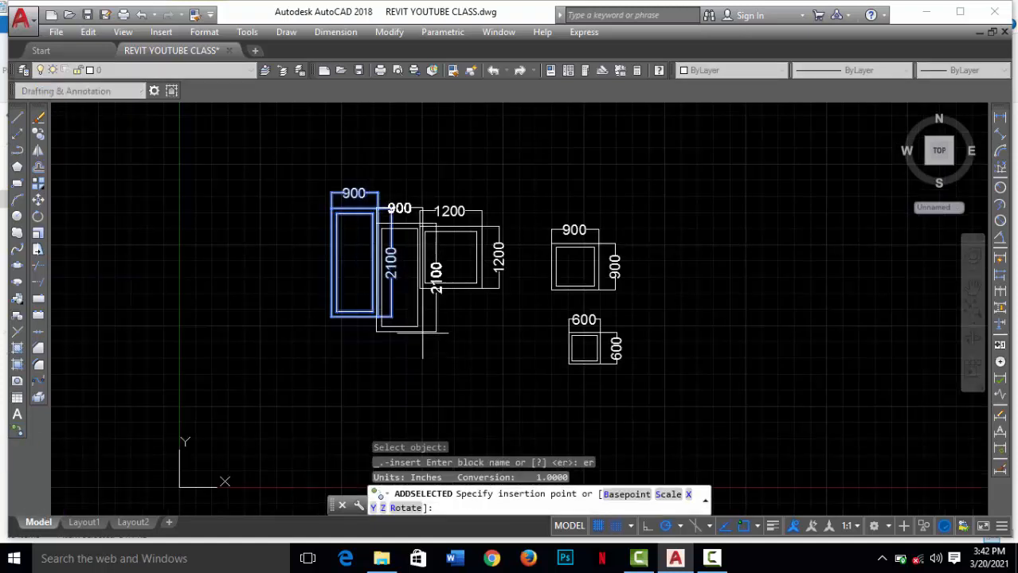
scroll(370, 250, down, 2)
scroll(411, 356, down, 3)
scroll(398, 382, up, 6)
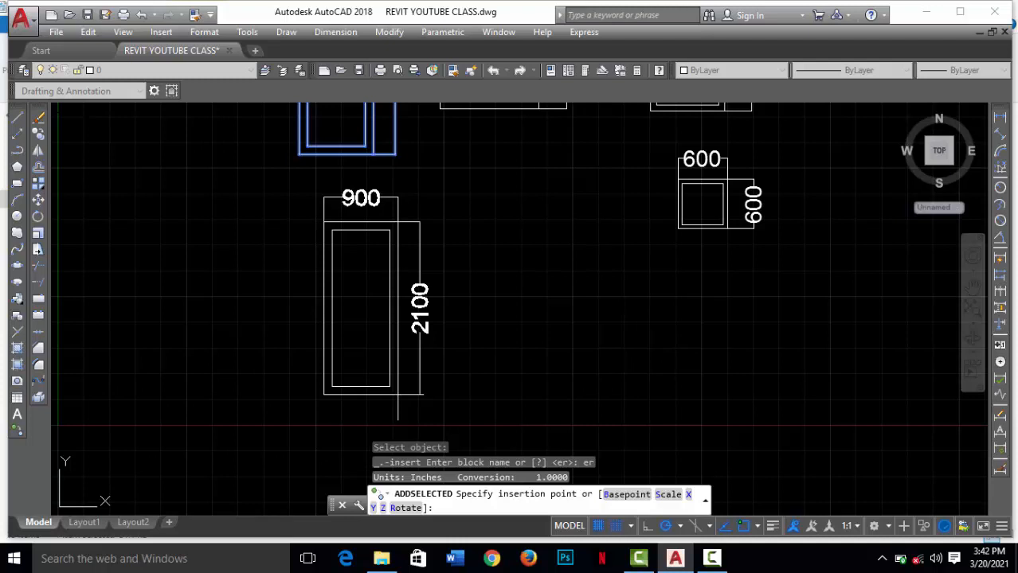
click(382, 390)
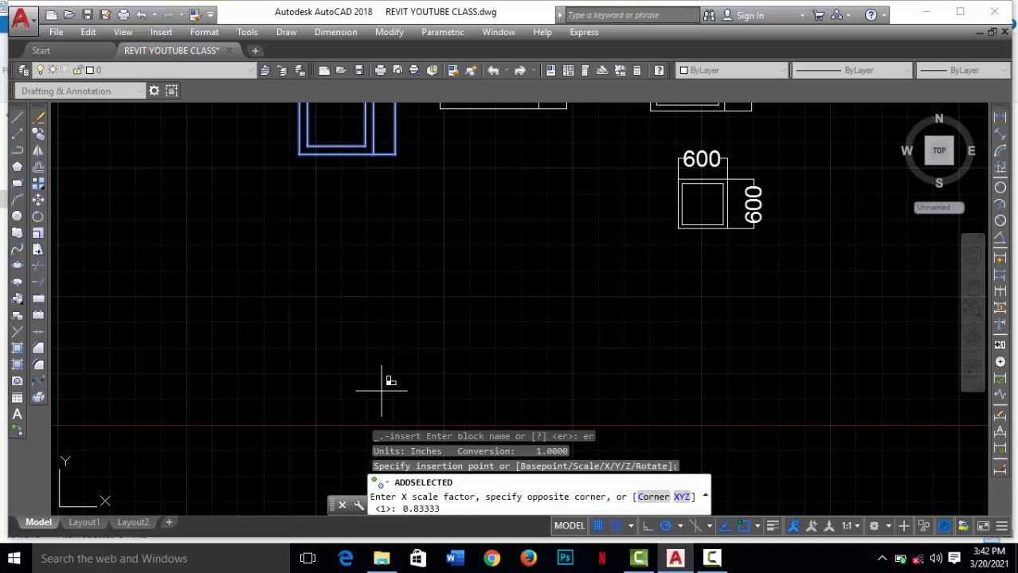
Step: Give the new er insertion an X scale factor of 0.83333, a Y scale factor of 1 and a rotation angle of 0
key(Return)
scroll(402, 375, down, 5)
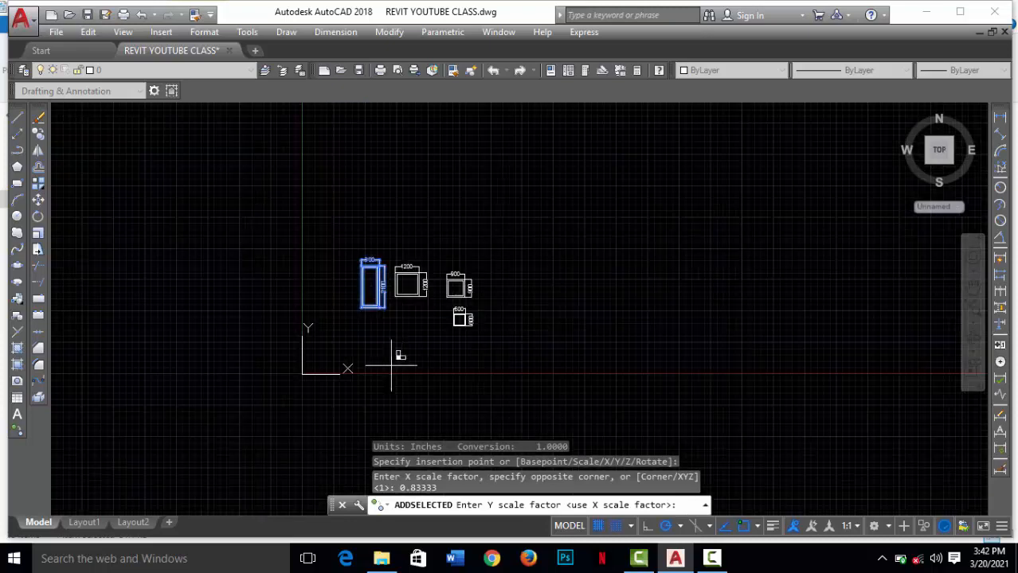
scroll(386, 327, up, 5)
scroll(418, 266, down, 5)
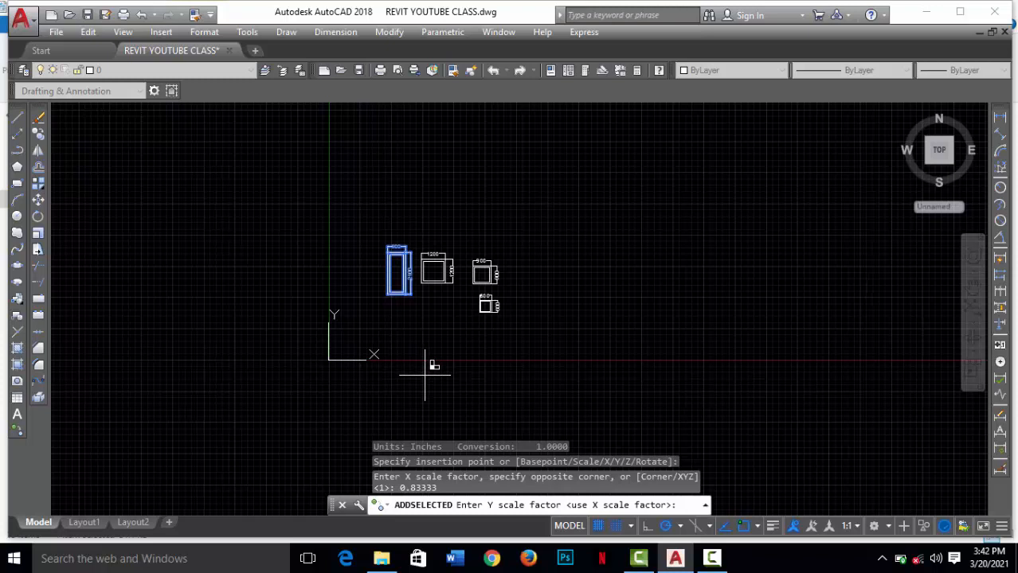
scroll(389, 271, up, 5)
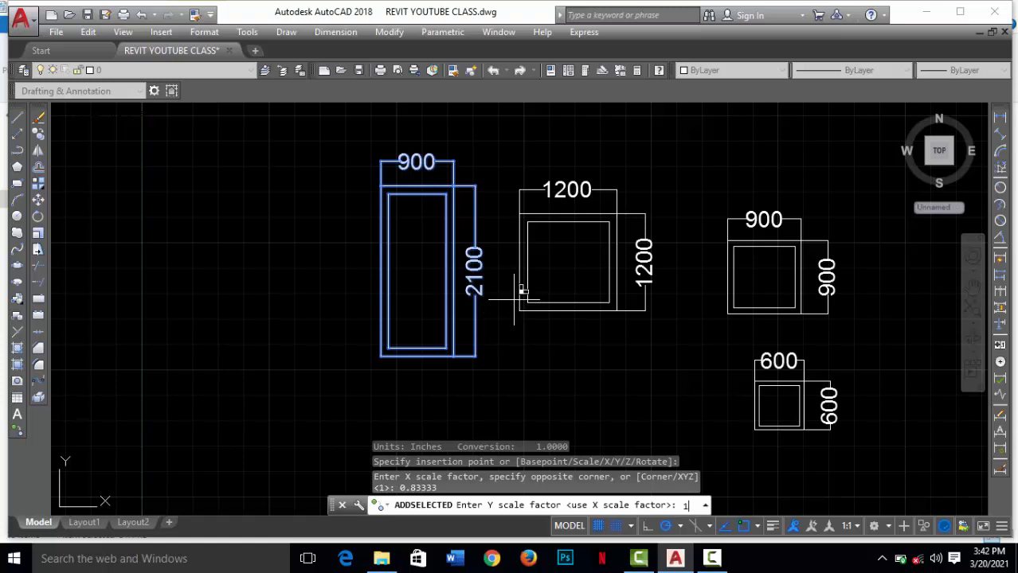
key(Return)
scroll(604, 227, down, 4)
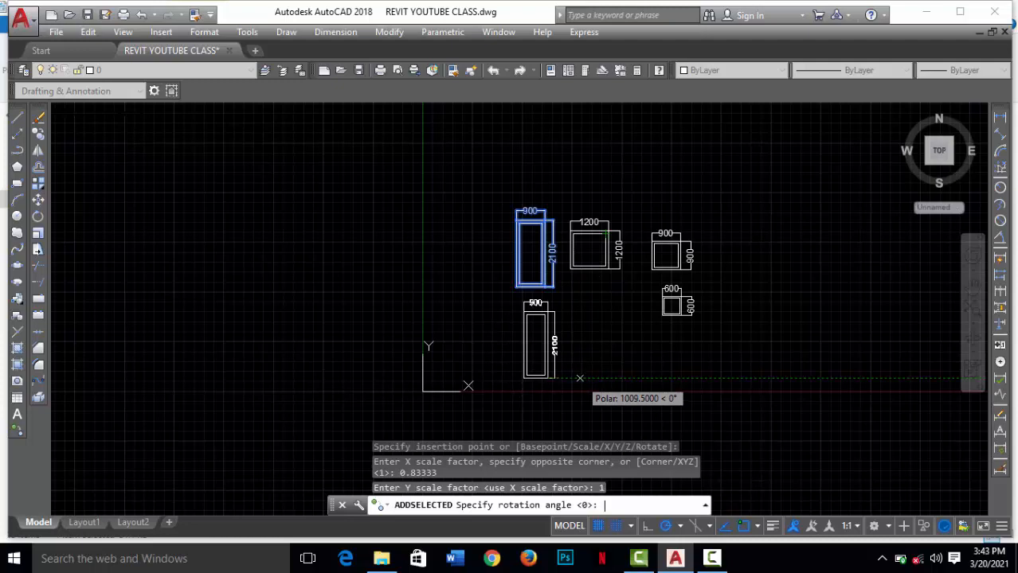
text(0)
key(Return)
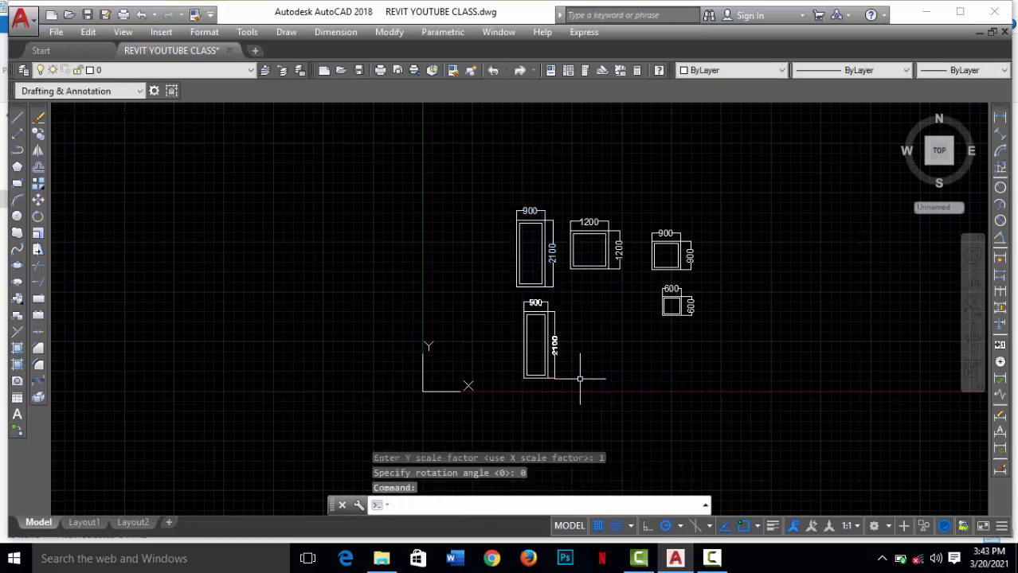
key(Escape)
Step: Measure the scaled copy's width along its top edge with a linear dimension, cancelling before it is placed
scroll(562, 343, up, 6)
scroll(552, 259, down, 4)
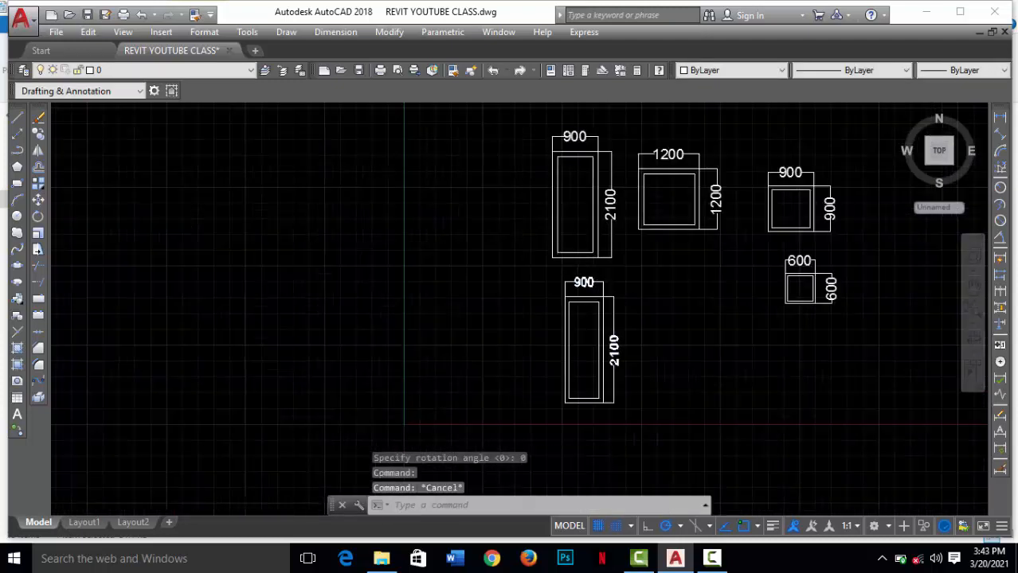
scroll(601, 299, up, 5)
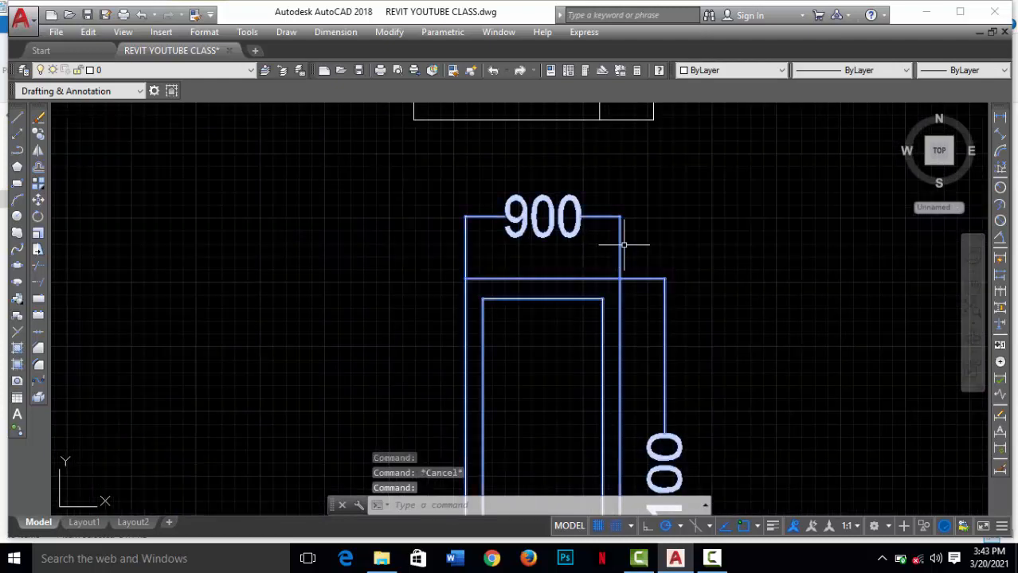
scroll(619, 239, down, 3)
key(Escape)
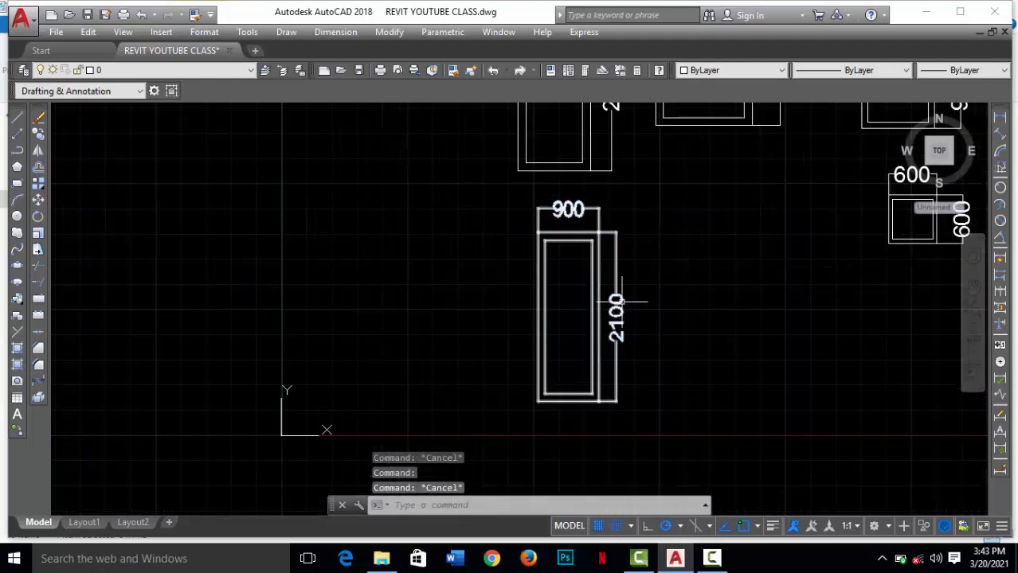
click(1001, 117)
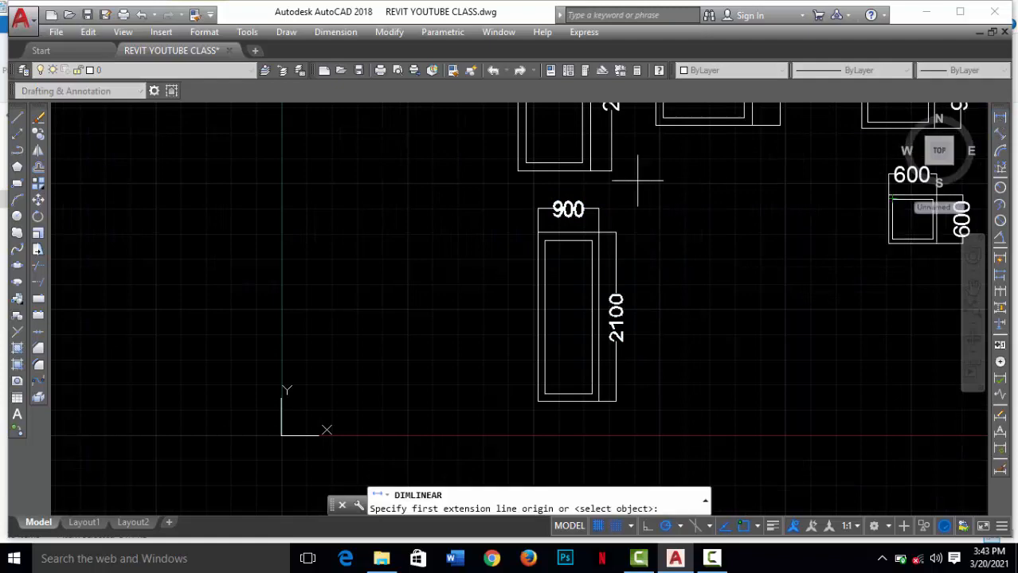
scroll(540, 223, up, 7)
click(539, 288)
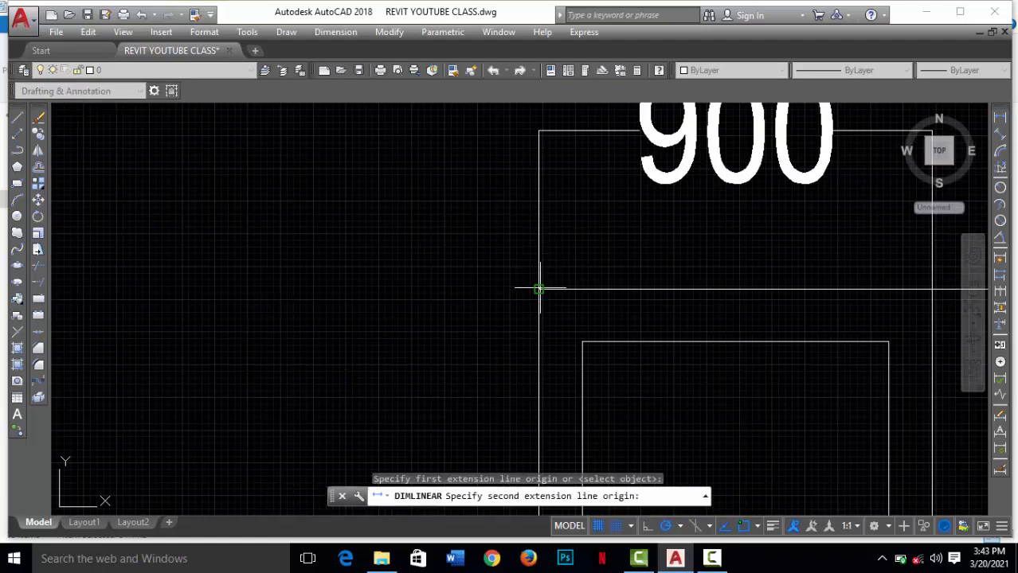
scroll(539, 287, down, 3)
scroll(626, 247, up, 2)
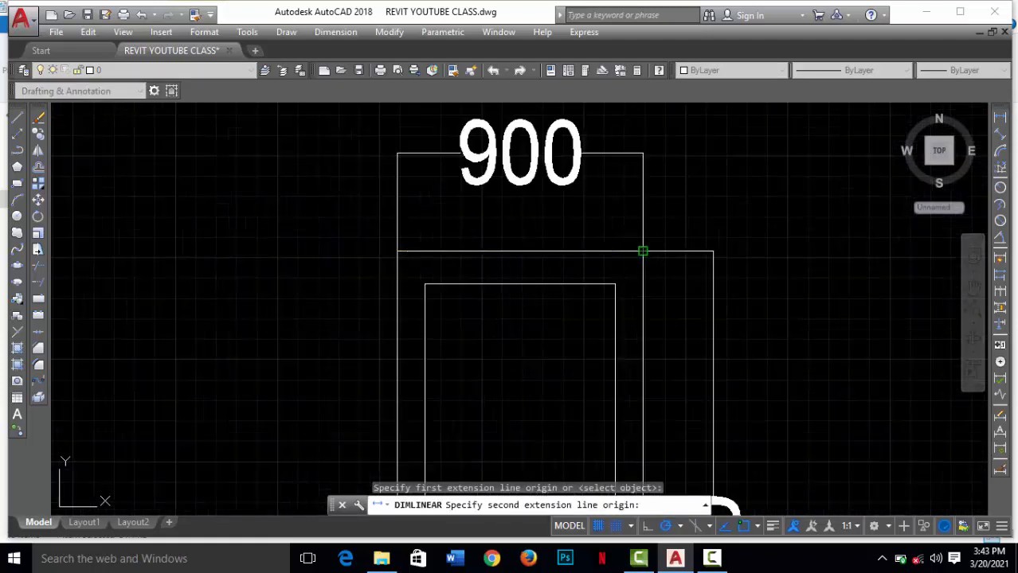
click(643, 252)
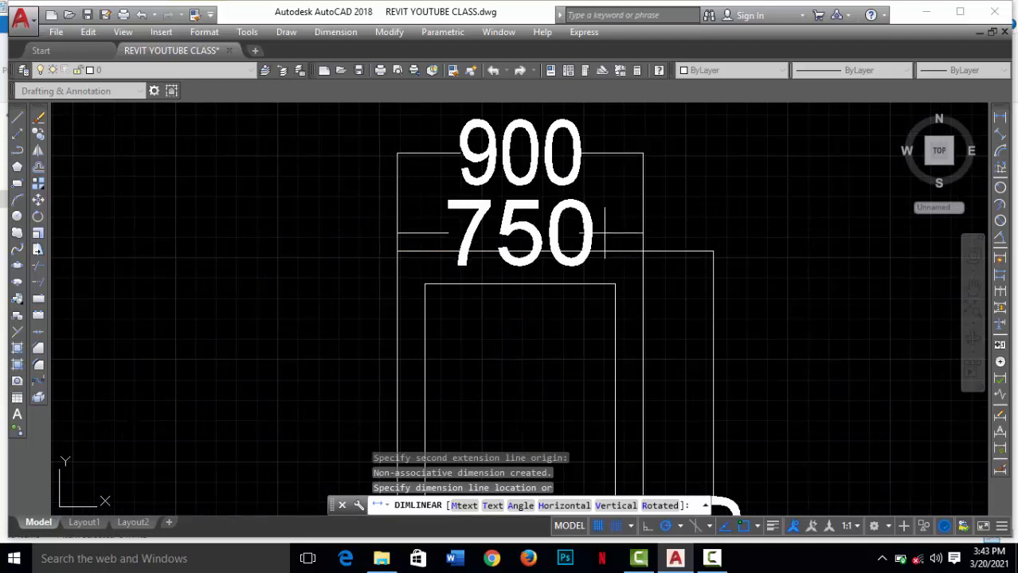
key(Escape)
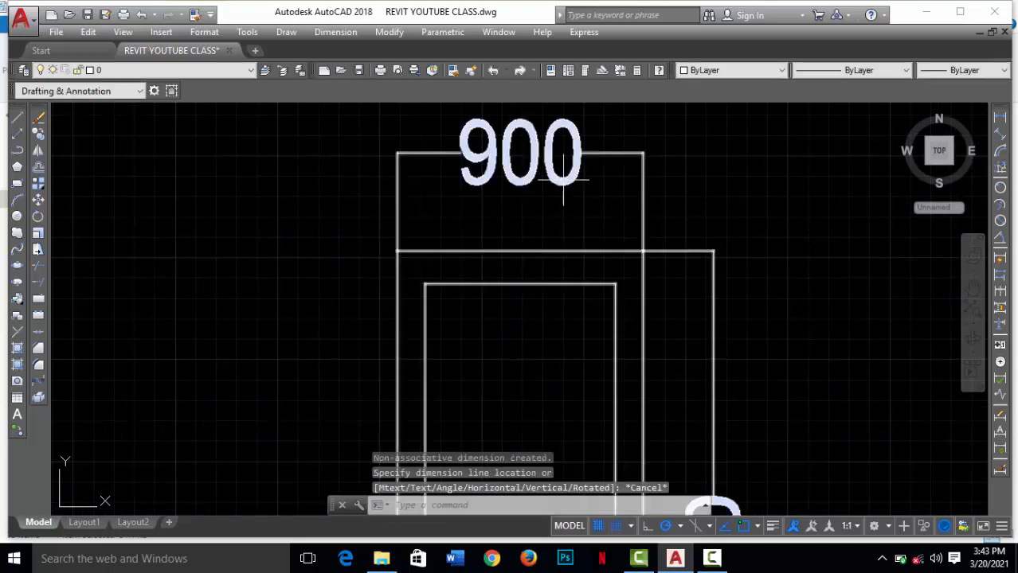
Step: Open the er block definition in the Block Editor from the scaled copy
scroll(560, 184, down, 8)
scroll(560, 183, up, 4)
click(584, 179)
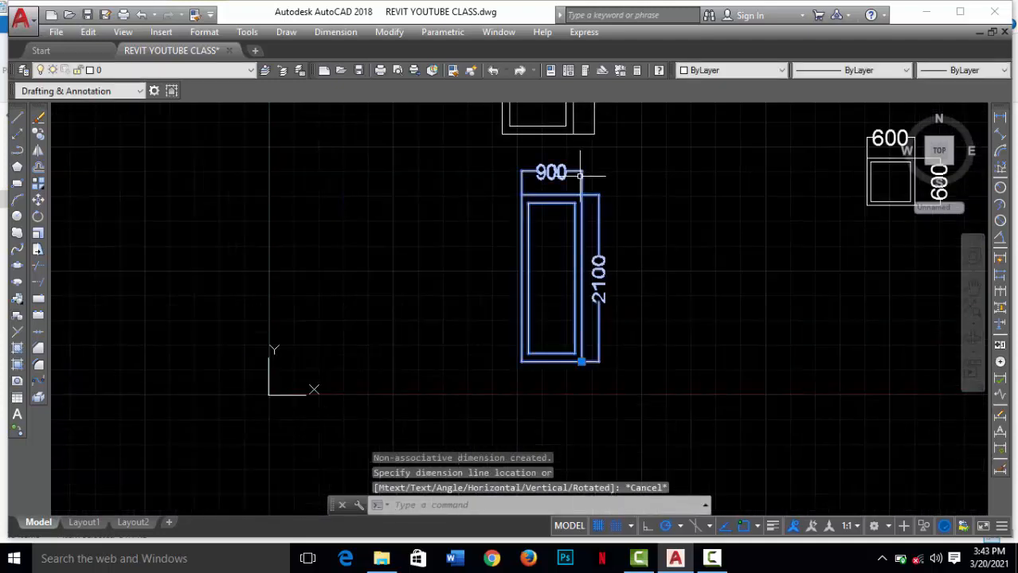
click(584, 180)
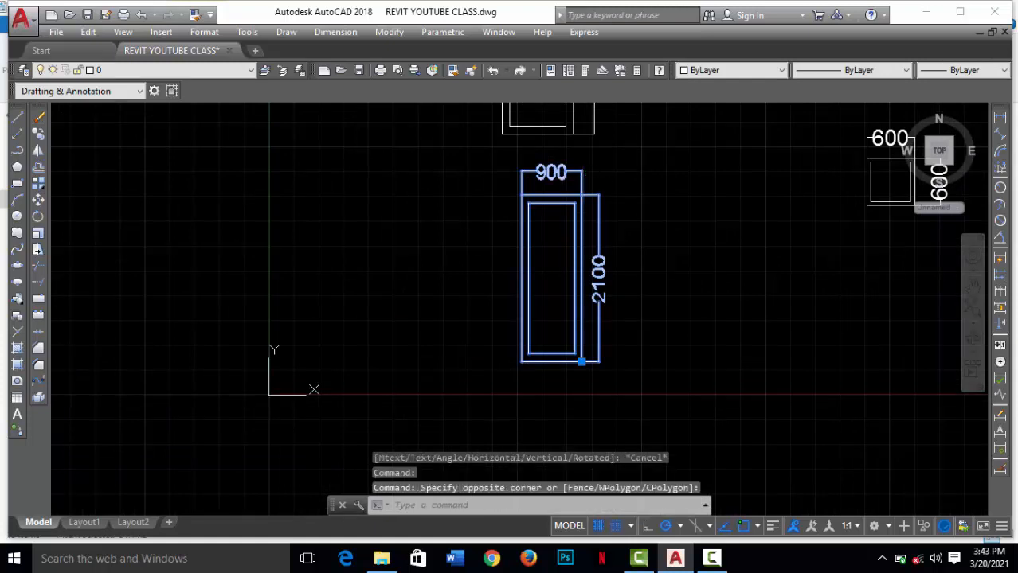
double_click(576, 286)
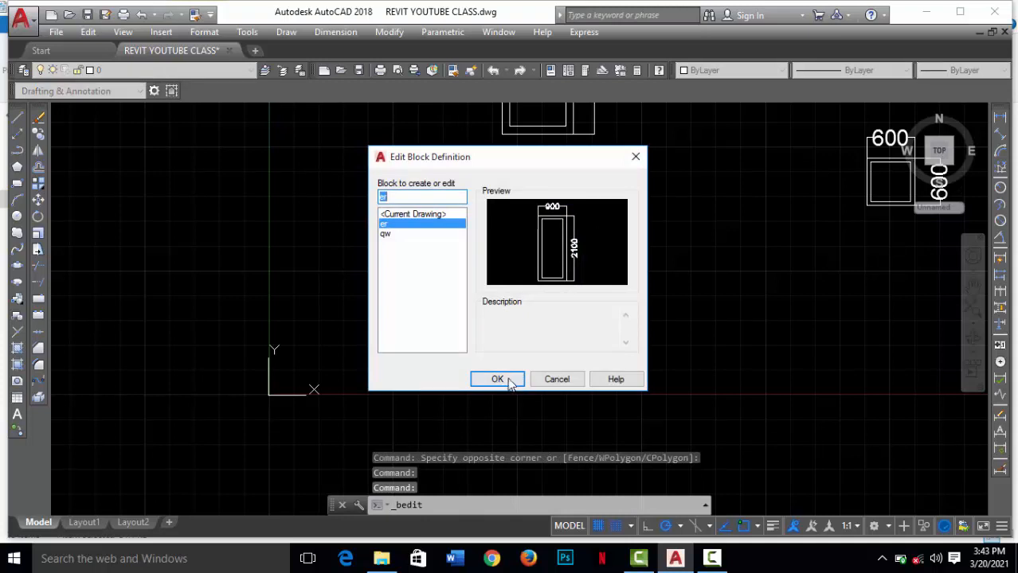
click(503, 380)
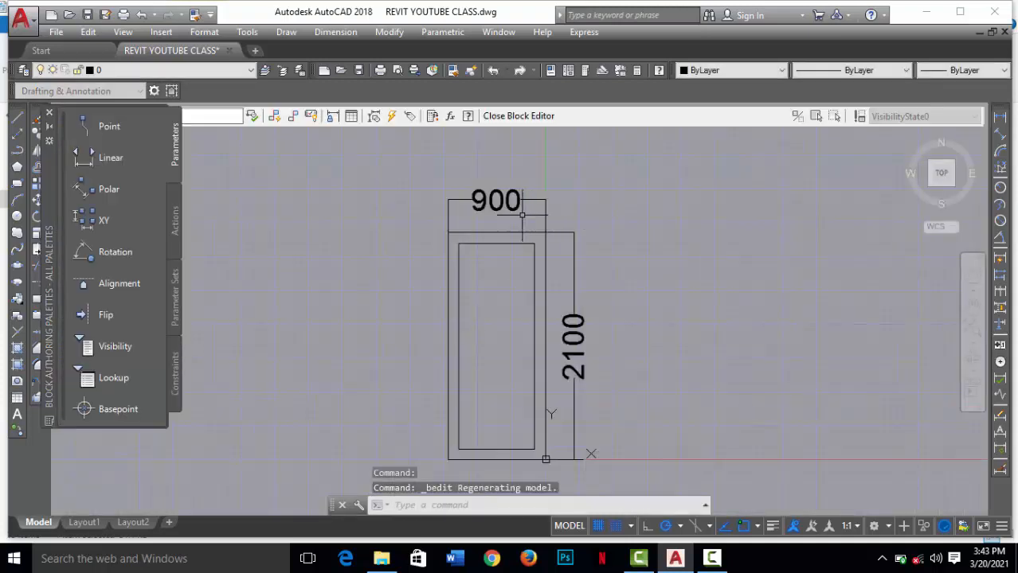
Step: Delete the width and height dimensions from the er block and close the Block Editor, saving the changes to er
click(516, 207)
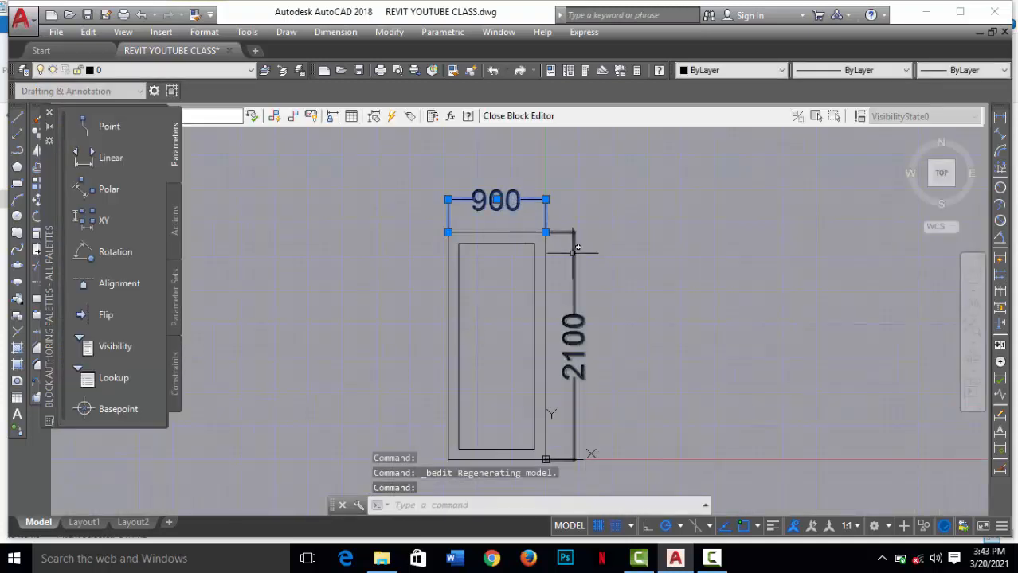
click(574, 254)
key(Delete)
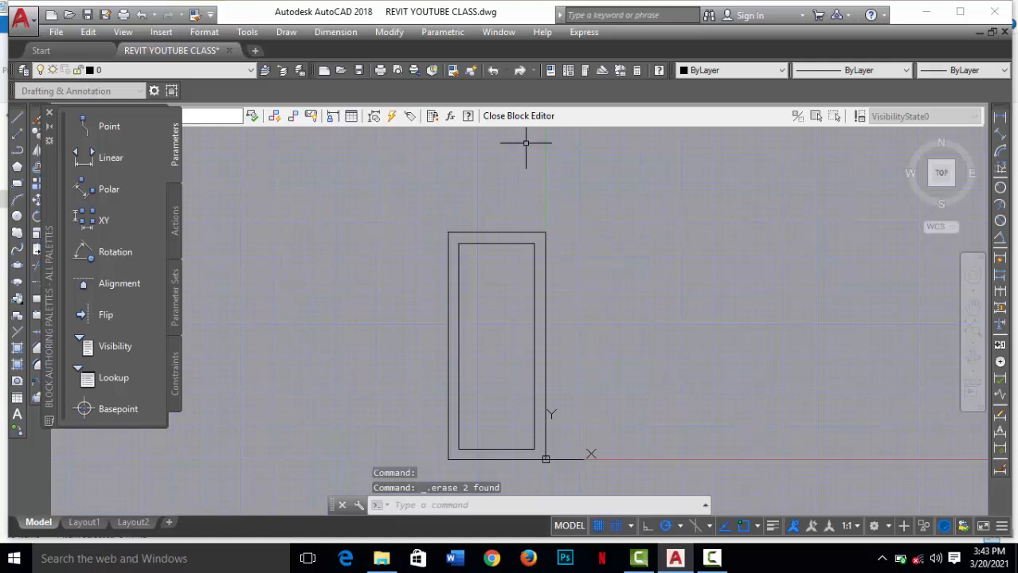
click(527, 116)
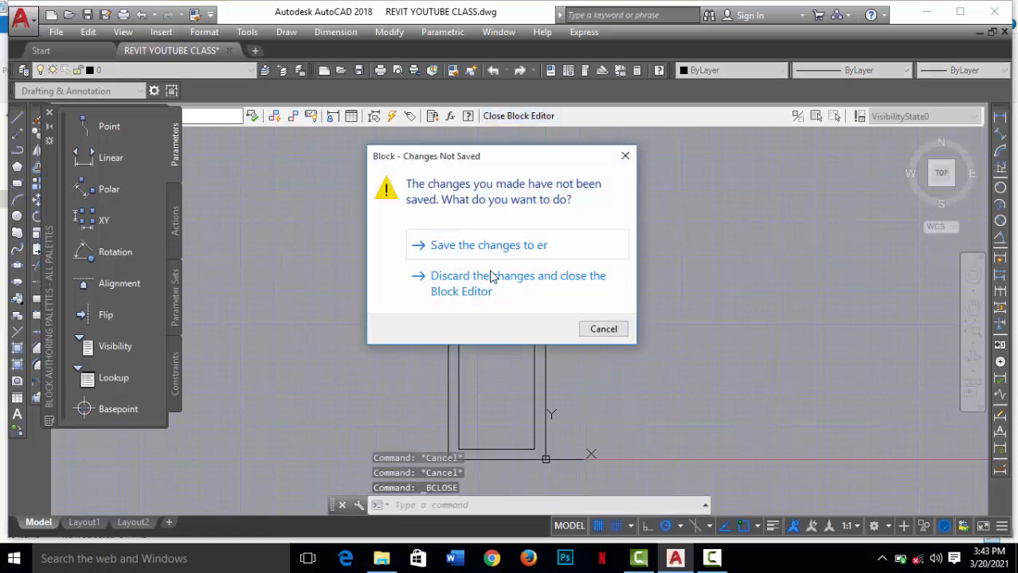
click(488, 246)
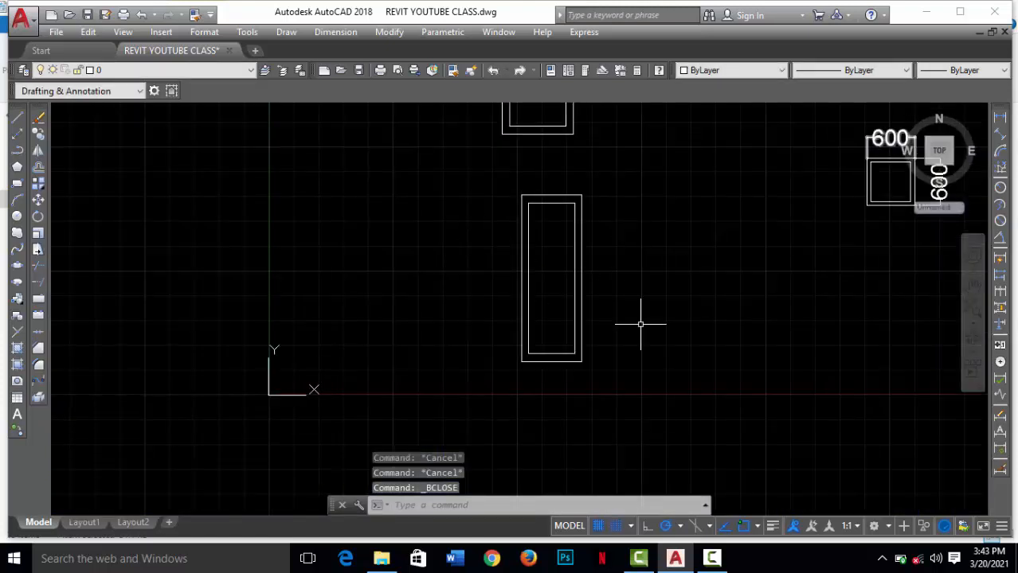
Step: Add a linear dimension for the width of the lower scaled frame, placed above its top edge
scroll(577, 301, down, 2)
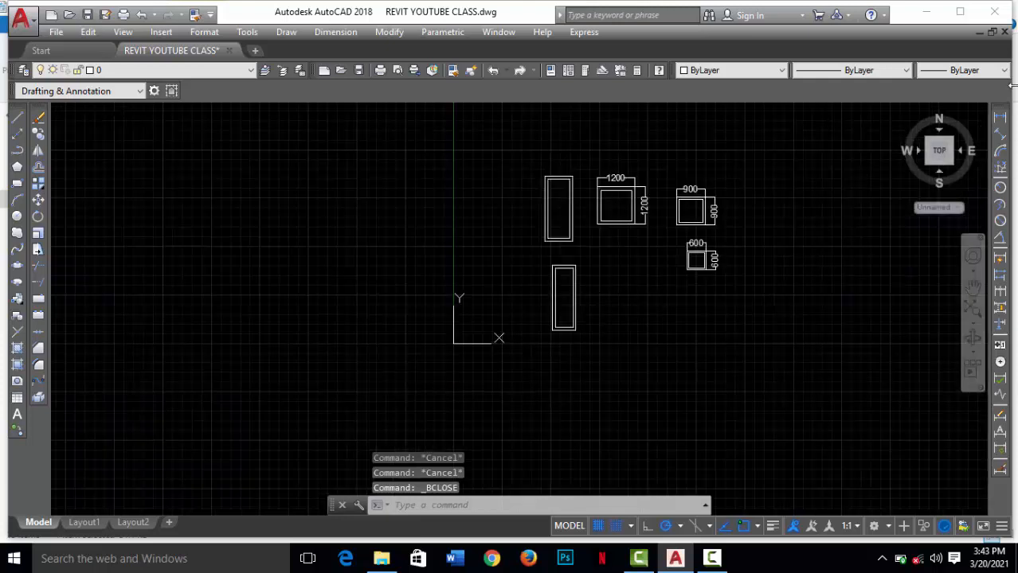
click(1001, 117)
scroll(558, 273, up, 4)
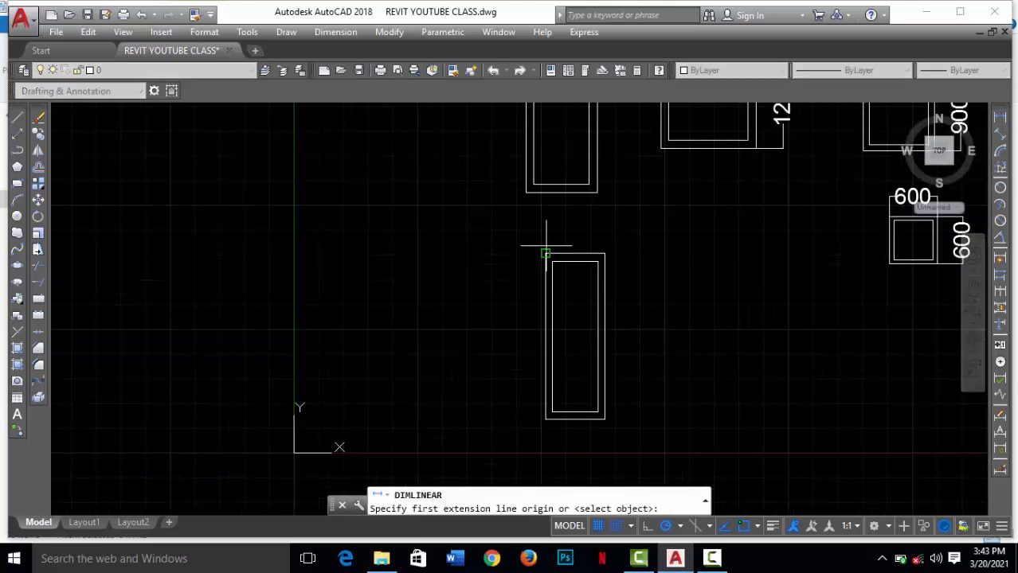
click(545, 253)
click(605, 253)
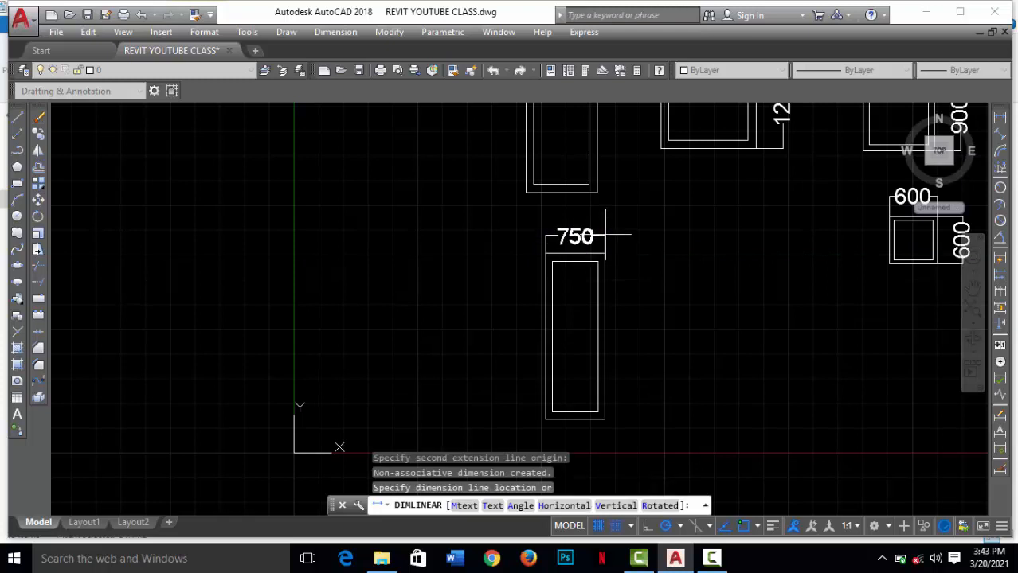
click(613, 232)
Step: Add a linear dimension for the height of the lower scaled frame, placed beside its right edge
right_click(620, 212)
click(690, 223)
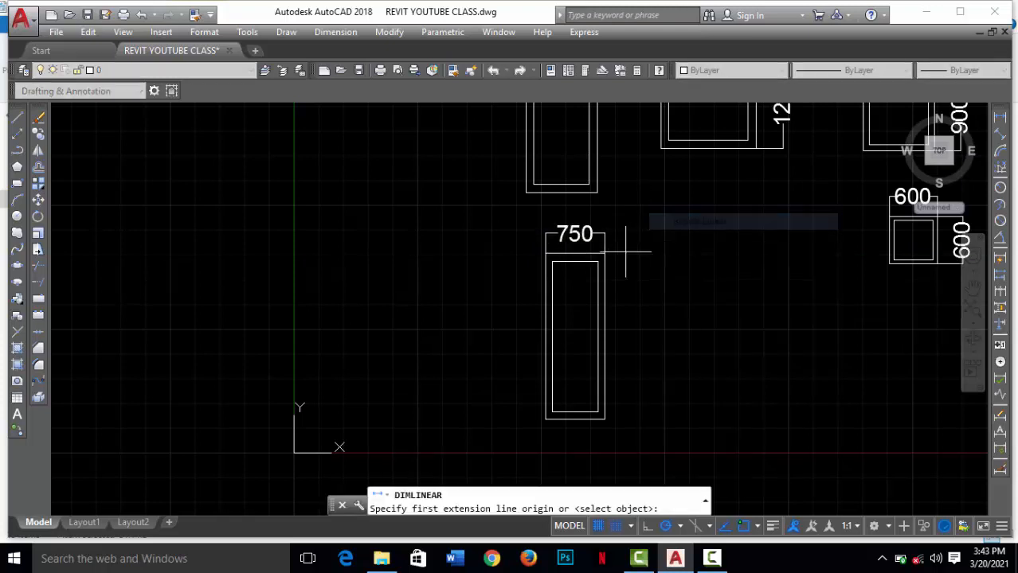
click(604, 253)
click(605, 418)
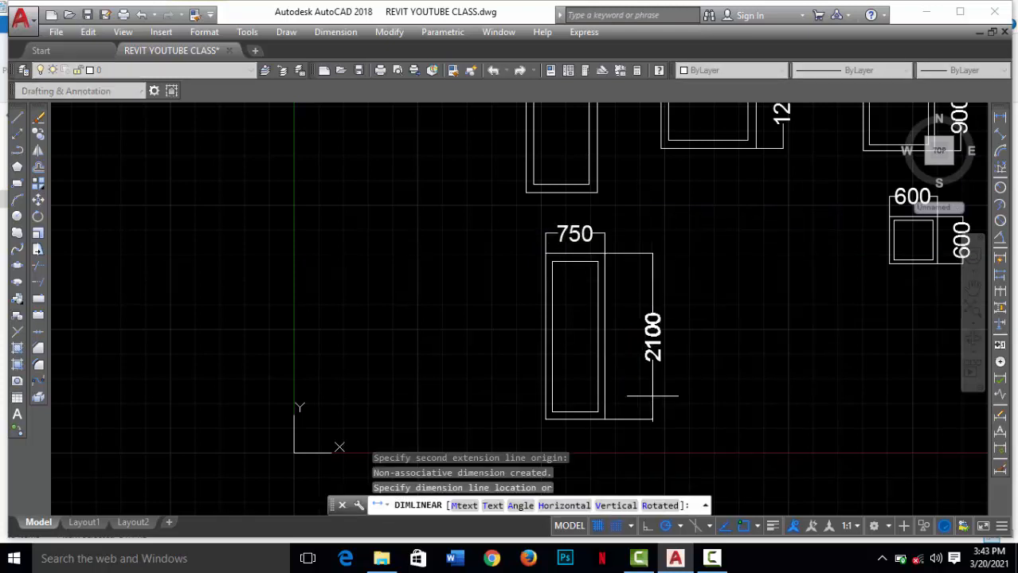
click(635, 390)
scroll(480, 336, up, 5)
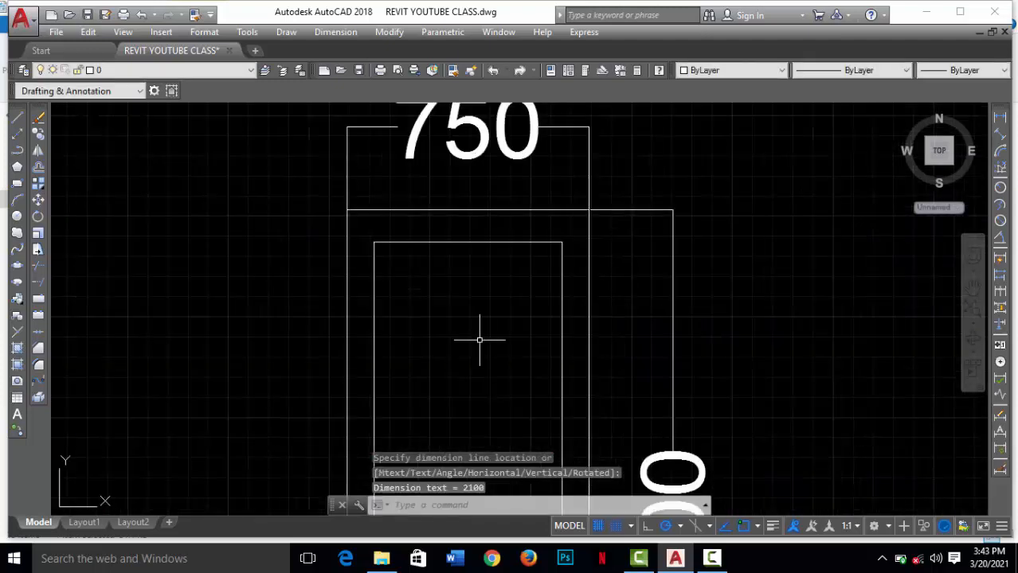
scroll(507, 363, down, 8)
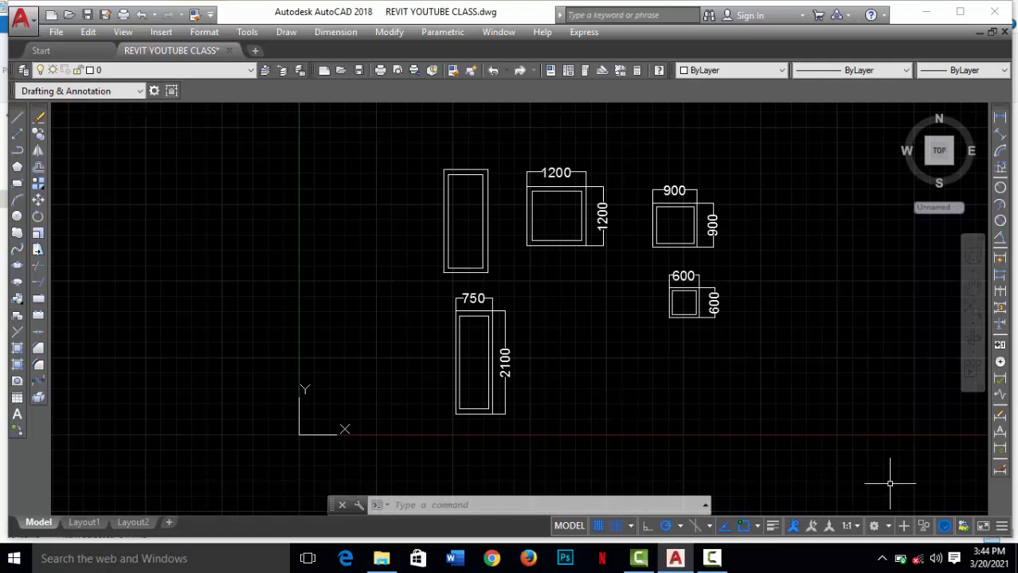
click(711, 558)
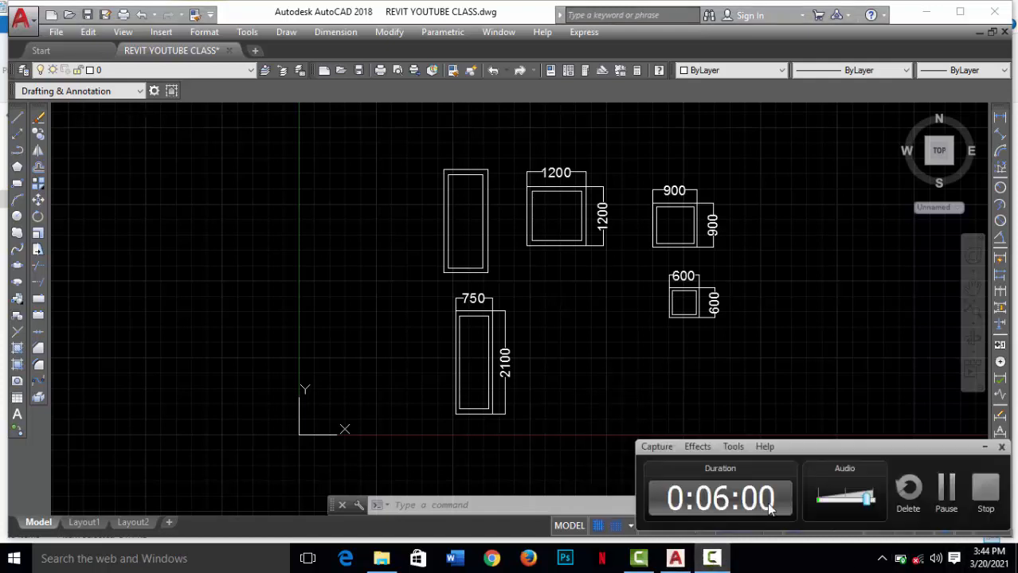